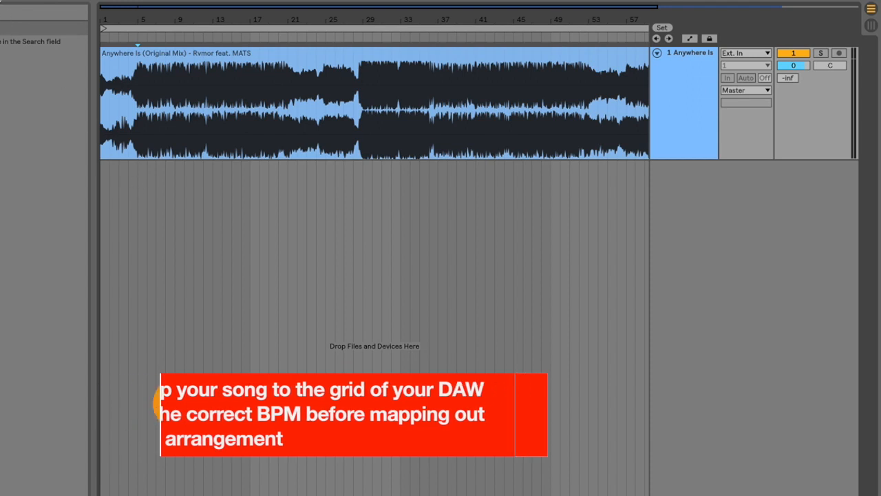
Step: Play the song from its start and add a locator named INTRO at bar 1
key("space")
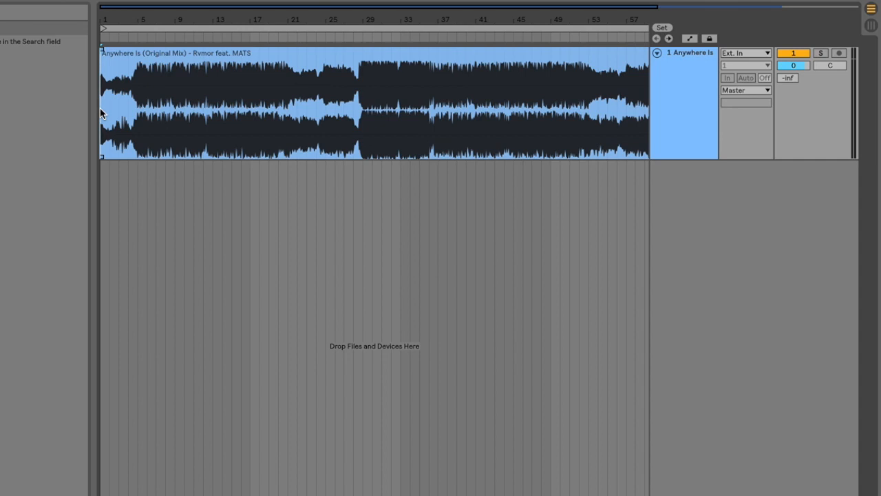
key("space")
scroll(101, 108, "up", 5)
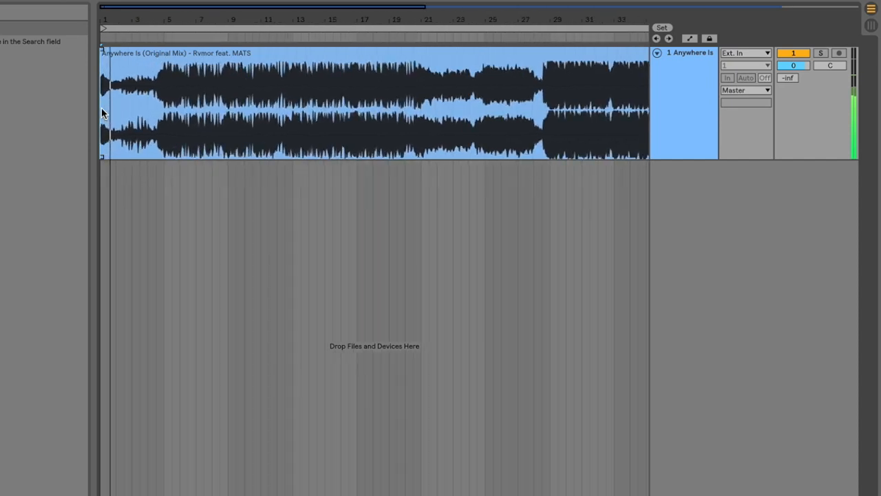
scroll(101, 107, "up", 1)
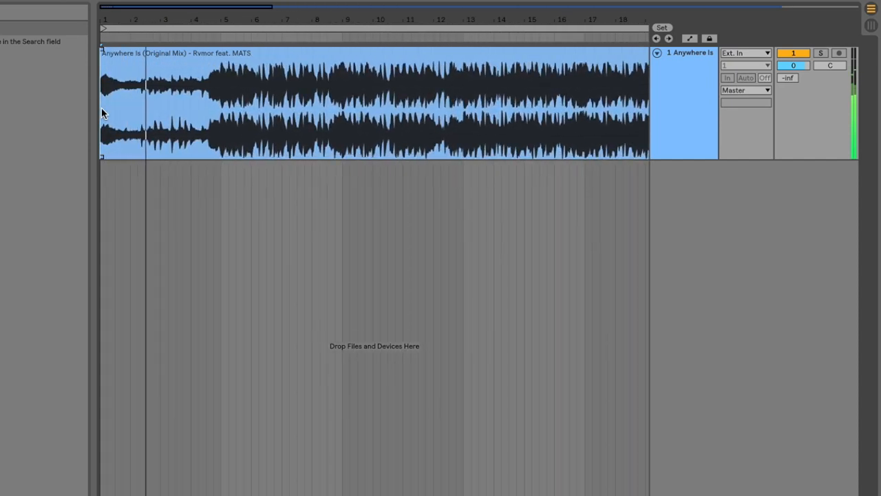
right_click(101, 38)
left_click(122, 47)
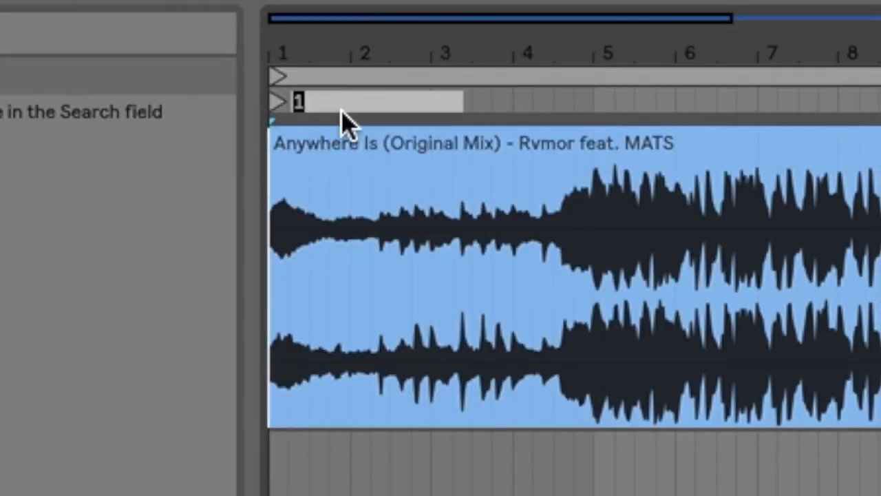
type("O")
key("BackSpace")
type("INTRO")
key("Return")
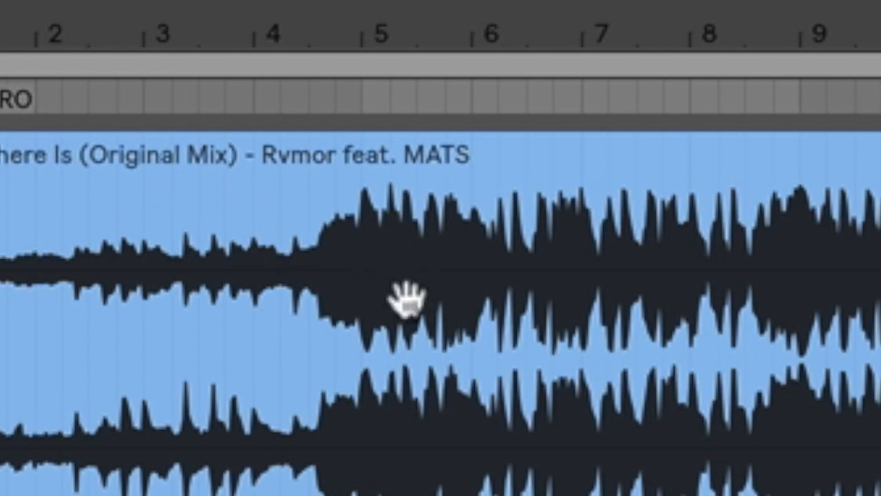
Step: Add a locator named VERSE at bar 5, where the fuller section of the song begins
left_click(361, 376)
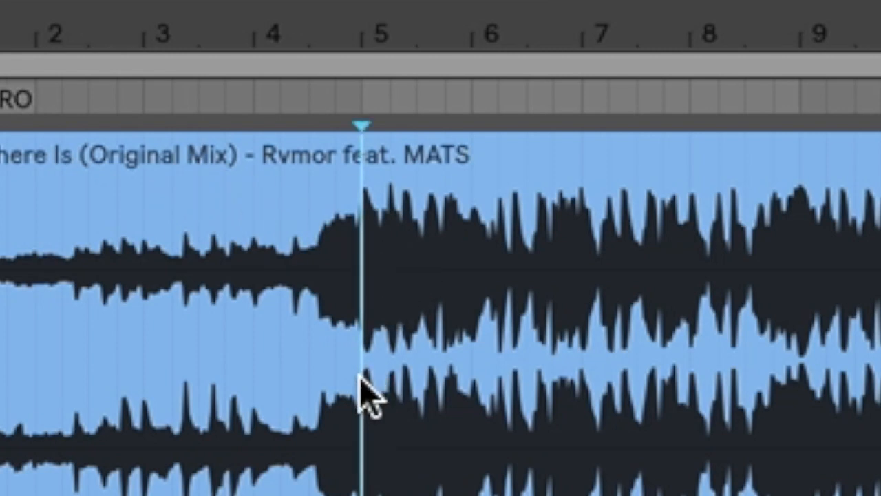
right_click(364, 101)
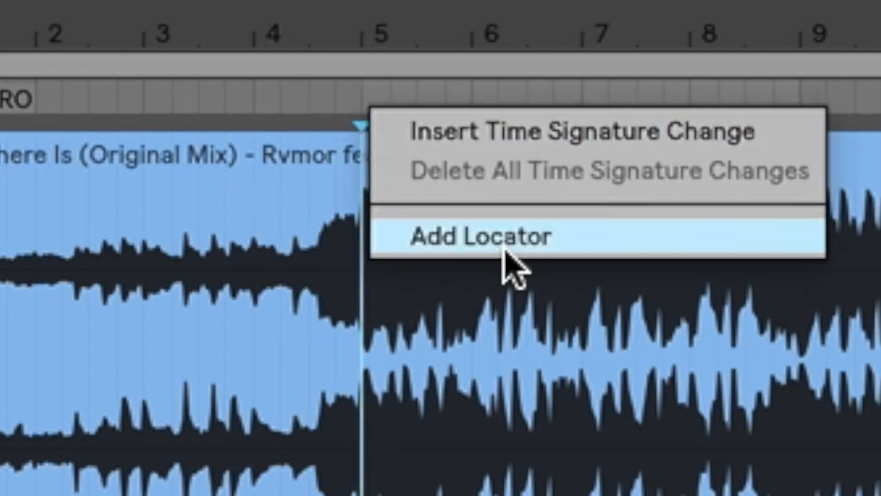
left_click(507, 234)
type("VERSE")
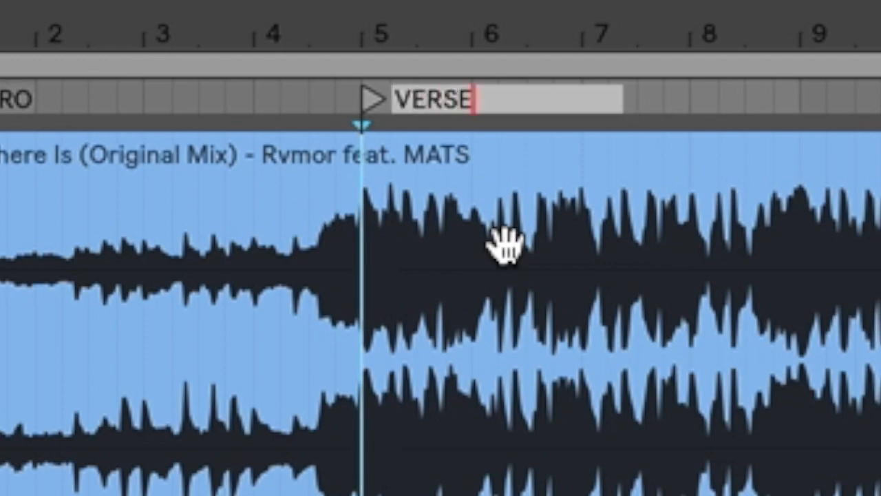
key("Return")
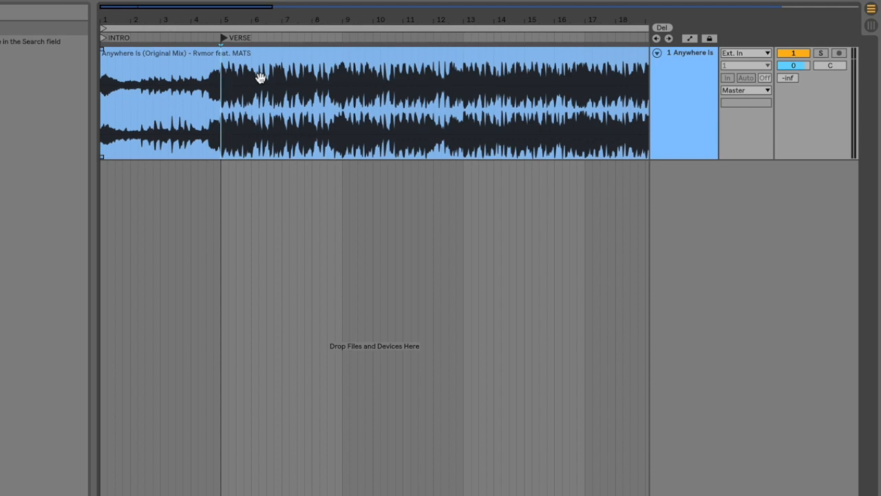
Step: Play the song on from the VERSE locator and add a locator named VERSE PT. 2 at bar 13
key("space")
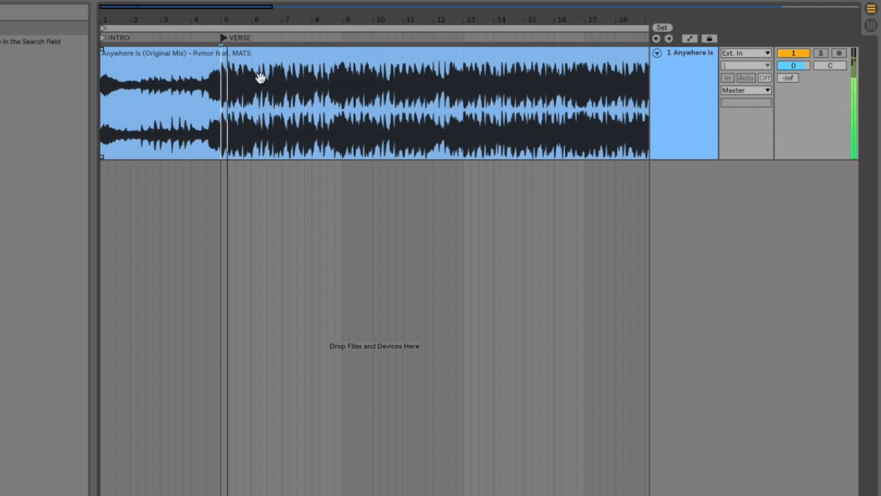
scroll(240, 117, "down", 3)
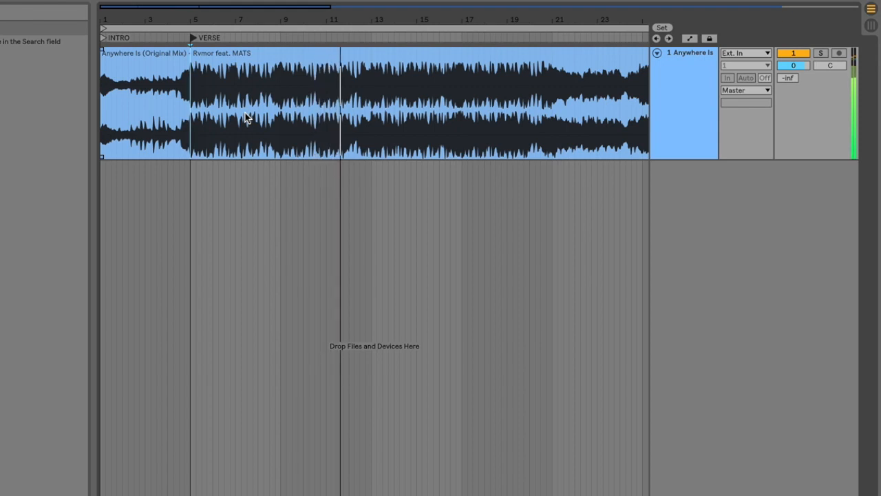
scroll(266, 109, "up", 4)
scroll(267, 108, "right", 4)
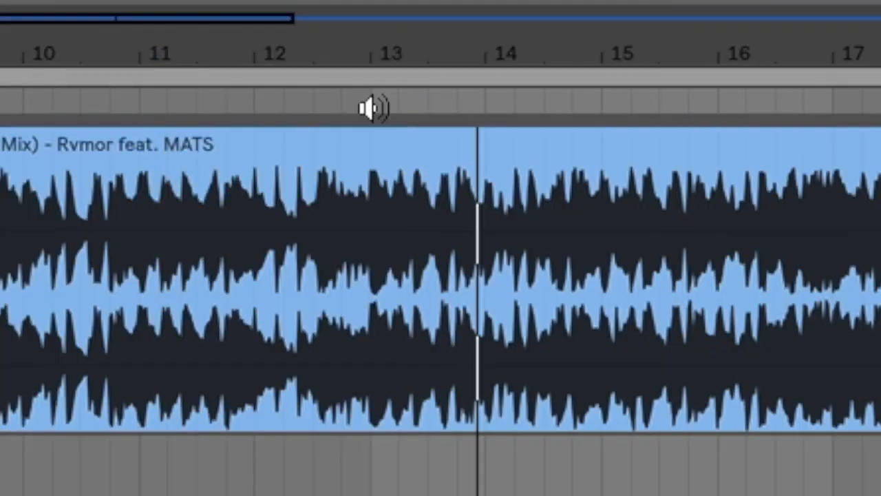
right_click(316, 39)
left_click(336, 75)
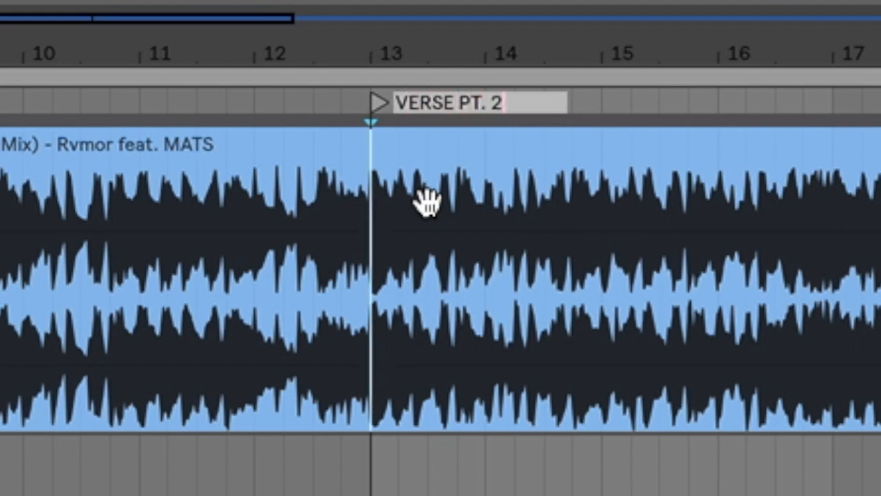
key("Return")
Step: Play the song on from bar 13 and add a locator named BREAKDOWN at bar 21
key("space")
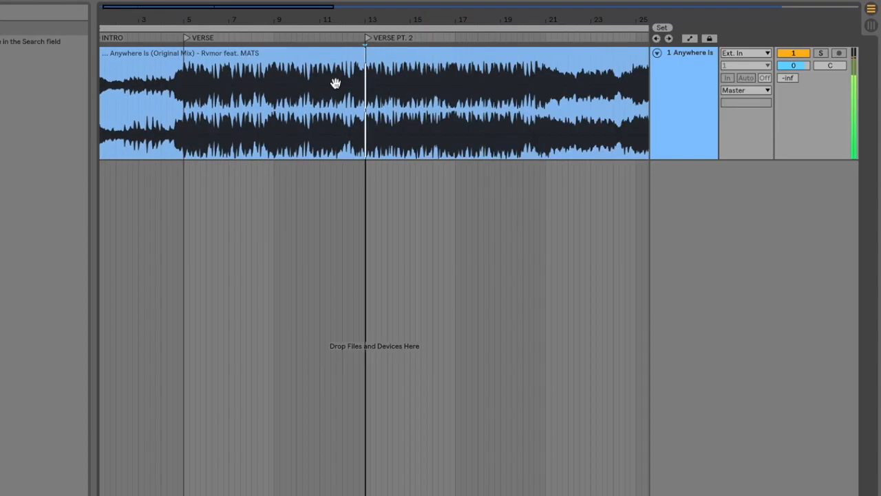
scroll(335, 82, "down", 4)
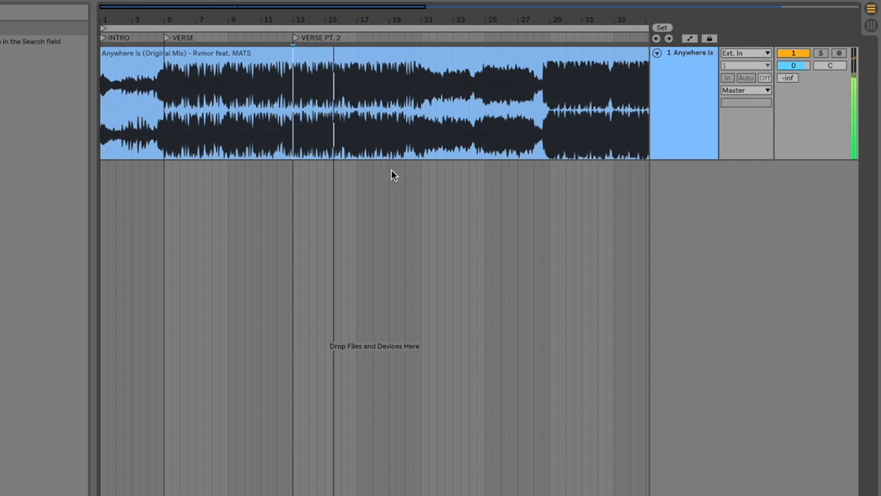
scroll(391, 170, "right", 2)
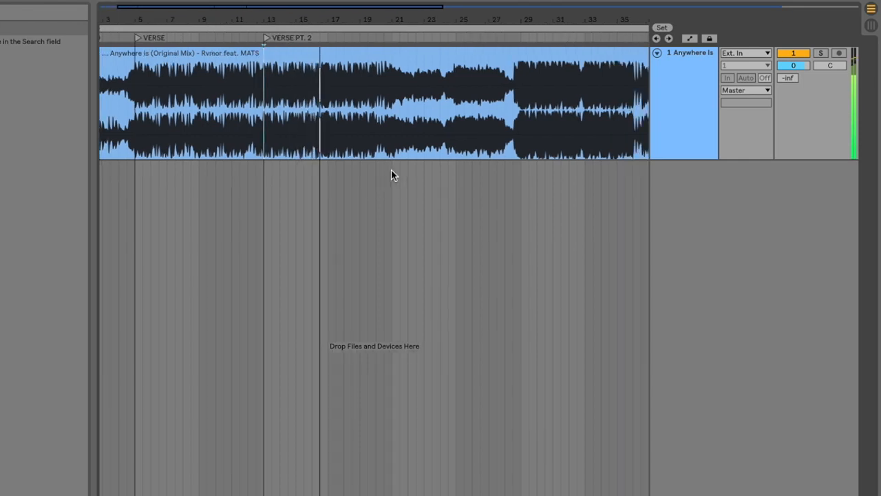
scroll(390, 169, "up", 3)
scroll(391, 170, "right", 2)
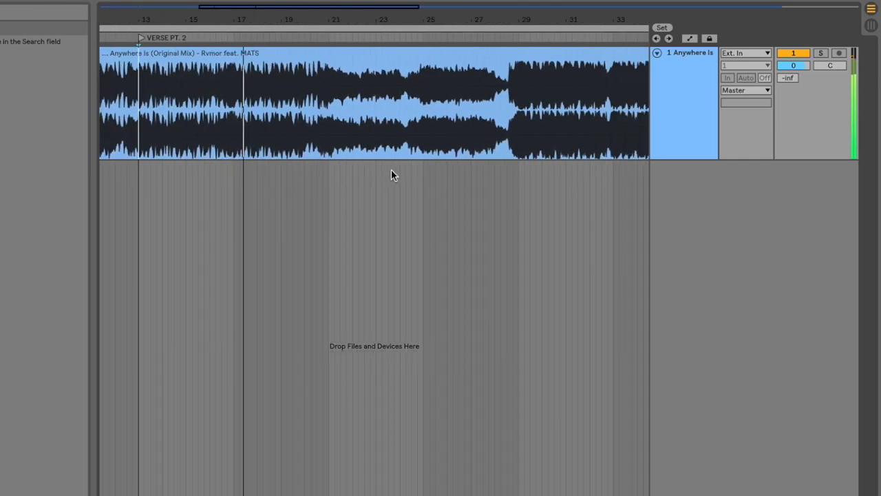
scroll(358, 166, "up", 2)
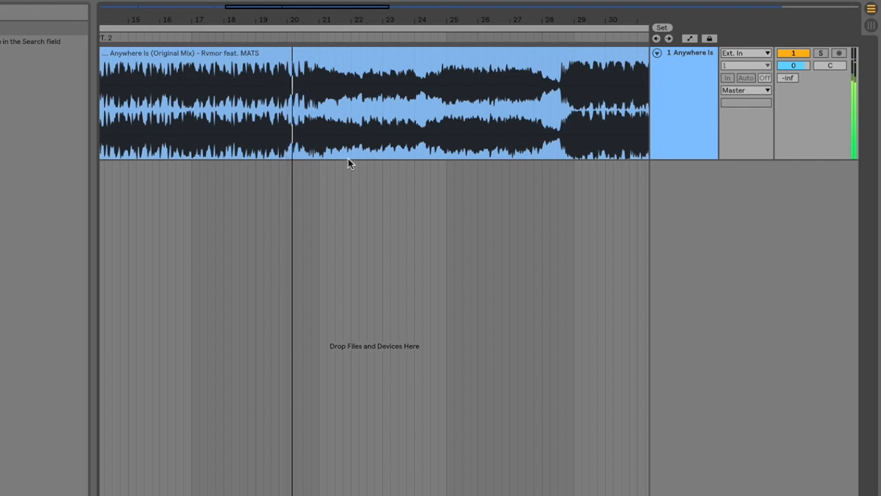
scroll(329, 159, "up", 2)
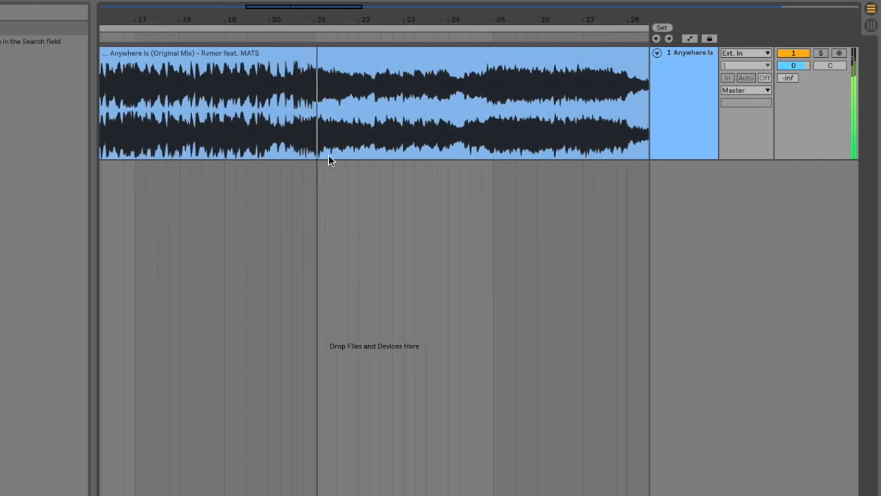
key("space")
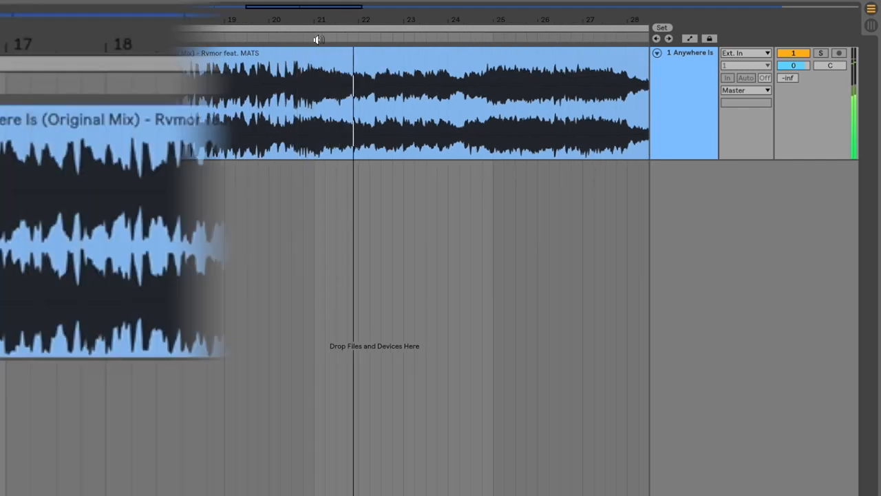
right_click(313, 39)
left_click(338, 69)
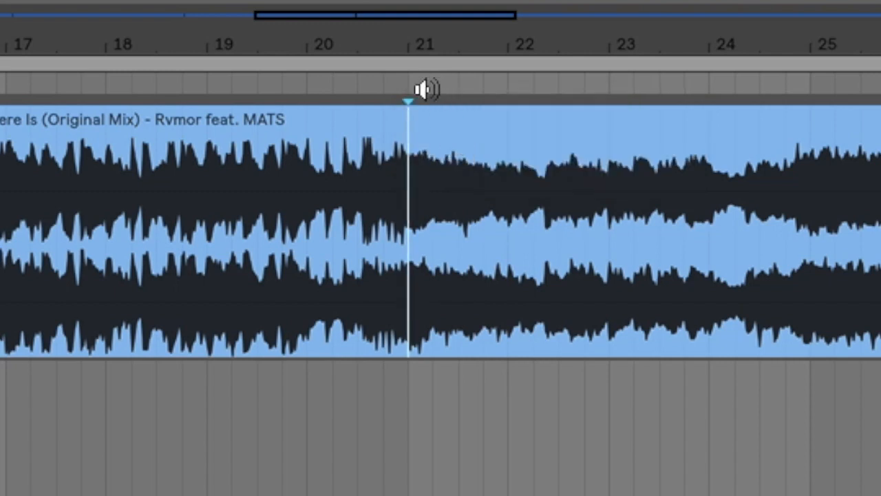
right_click(409, 87)
left_click(451, 170)
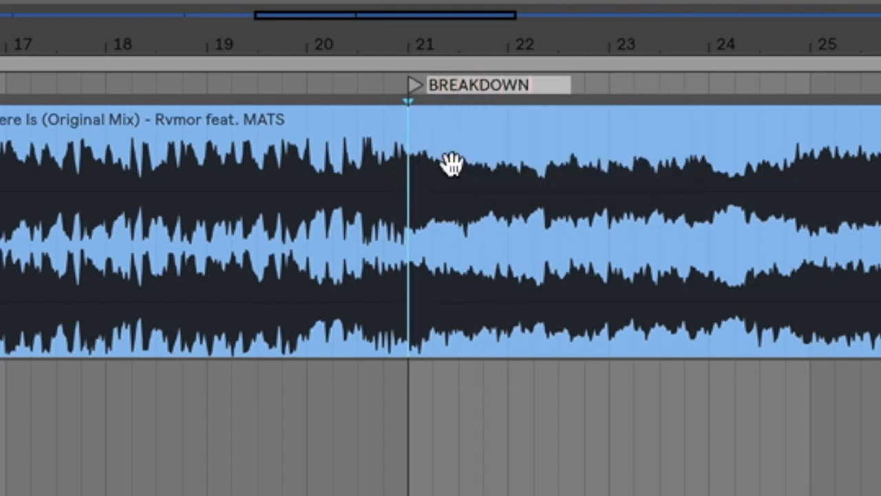
type("N")
key("Return")
Step: Play the song on from the BREAKDOWN locator and add a locator named BUILDUP at bar 25
key("space")
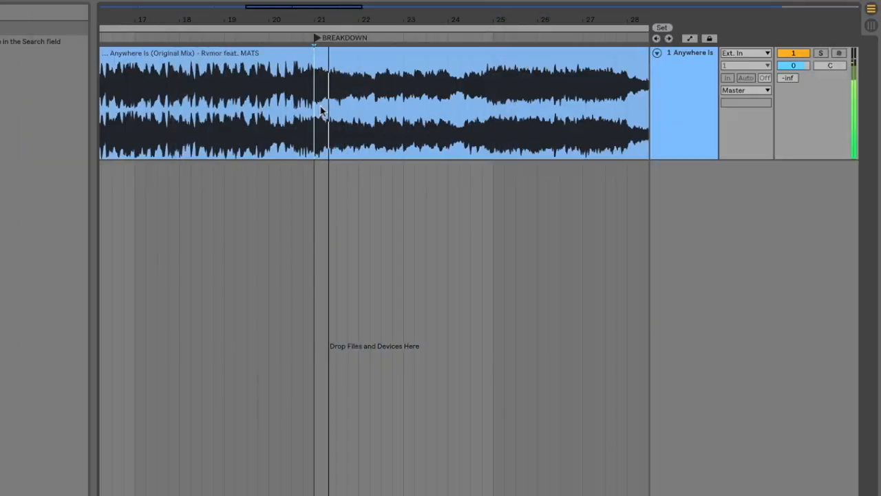
scroll(321, 106, "down", 3)
scroll(310, 106, "right", 2)
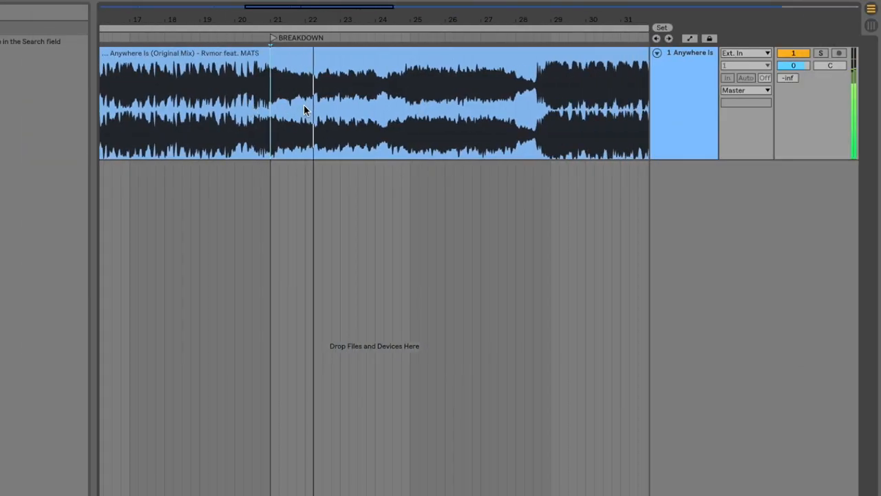
scroll(297, 107, "right", 2)
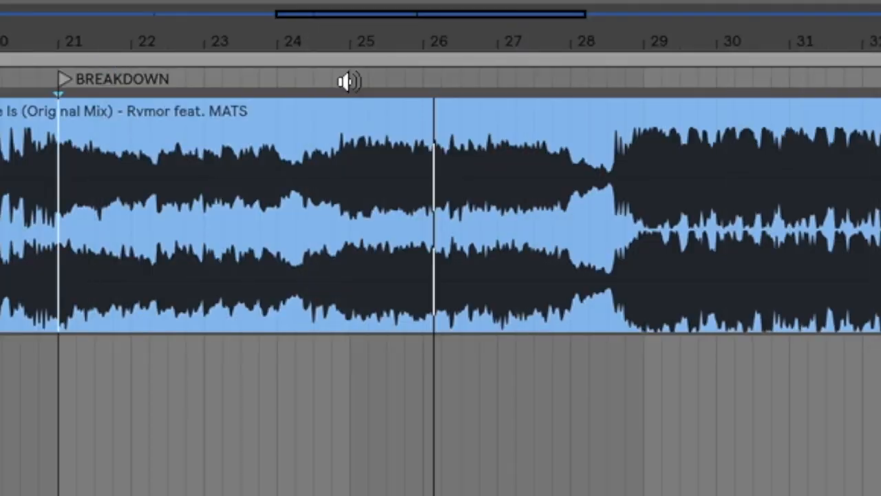
right_click(307, 39)
left_click(330, 75)
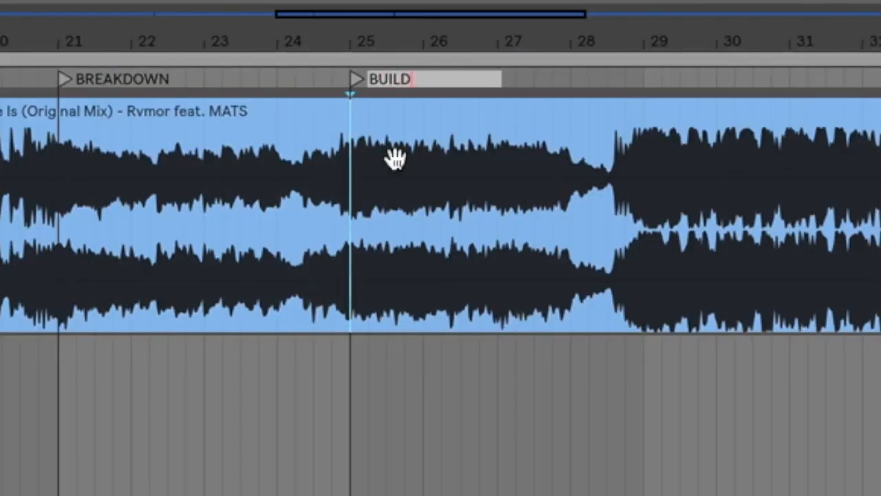
key("Return")
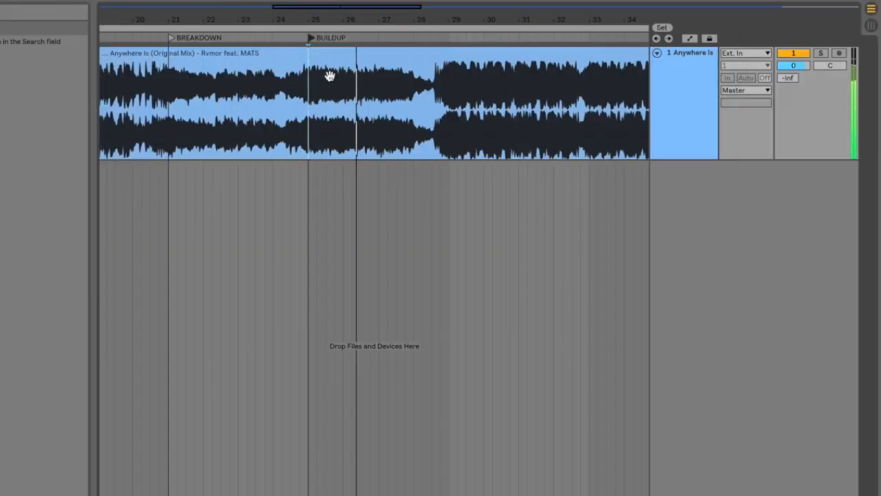
Step: Add a locator named DROP at bar 29, where the buildup ends
scroll(299, 91, "right", 4)
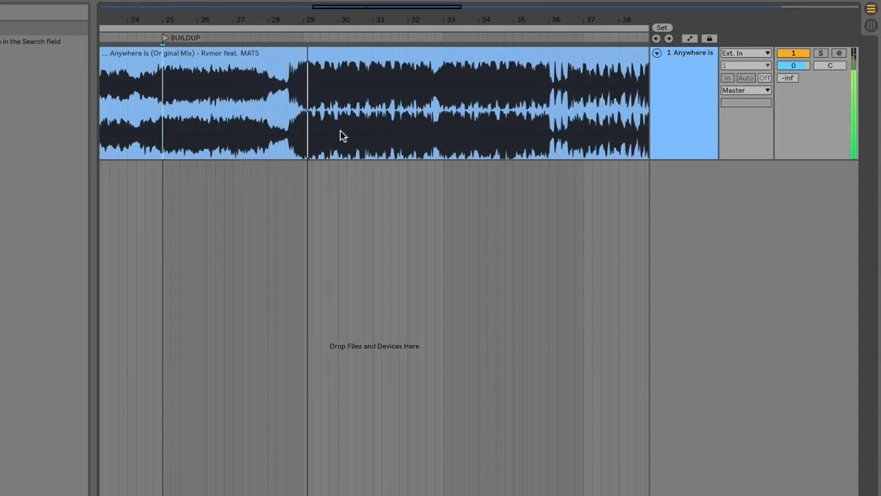
right_click(303, 39)
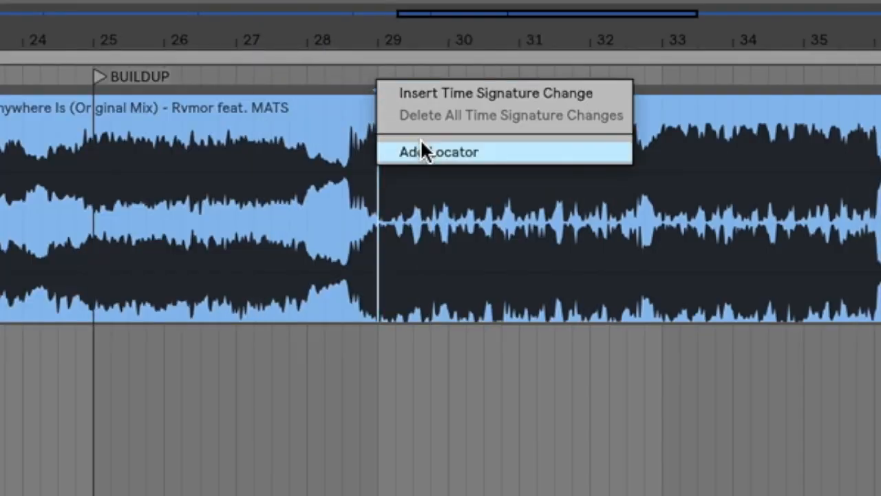
left_click(423, 151)
type("DROP")
key("Return")
Step: Play the song through the drop and add a second locator named VERSE at bar 37
key("space")
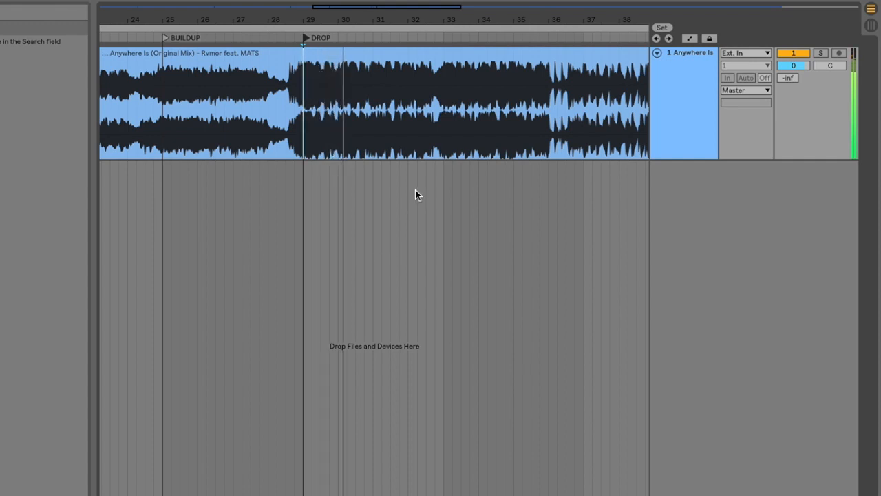
scroll(416, 195, "right", 2)
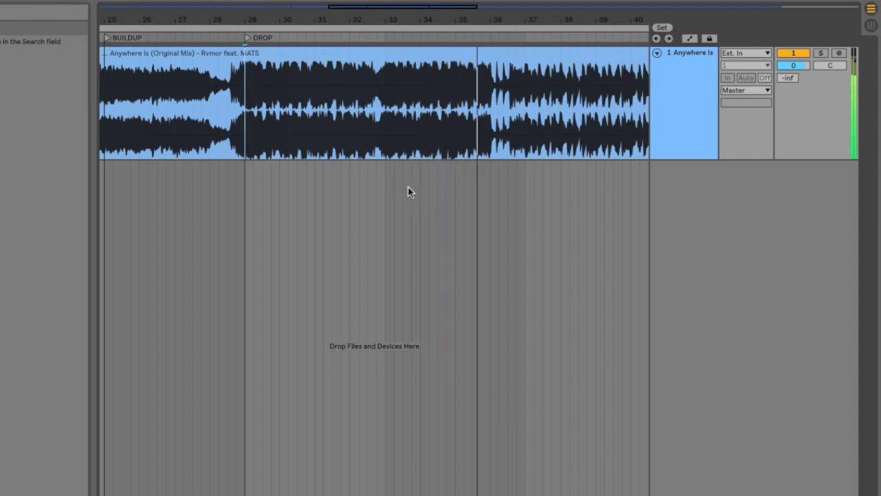
scroll(408, 186, "right", 3)
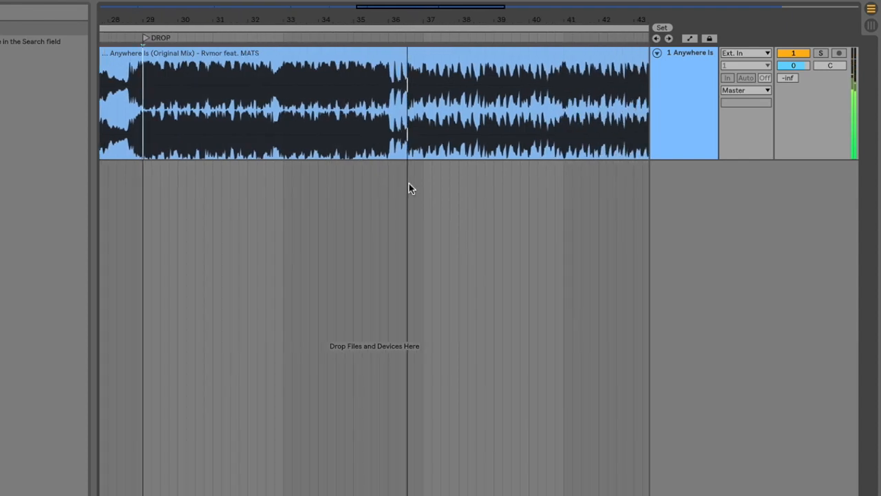
right_click(421, 40)
left_click(453, 77)
type("VERSE")
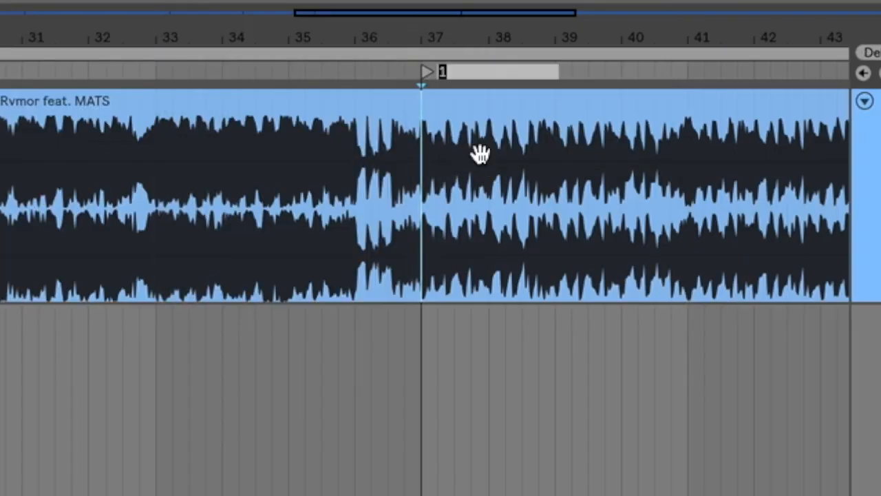
key("Return")
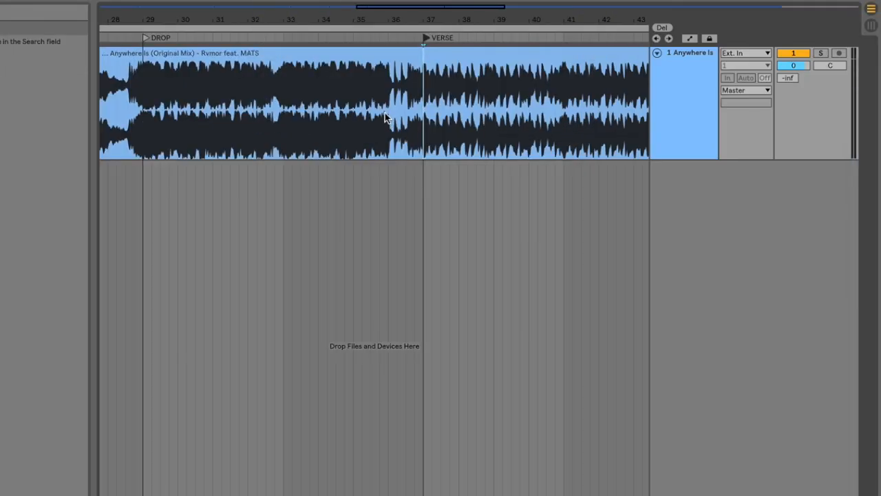
Step: Fit the whole arrangement in view and select the song's full audio clip
key("w")
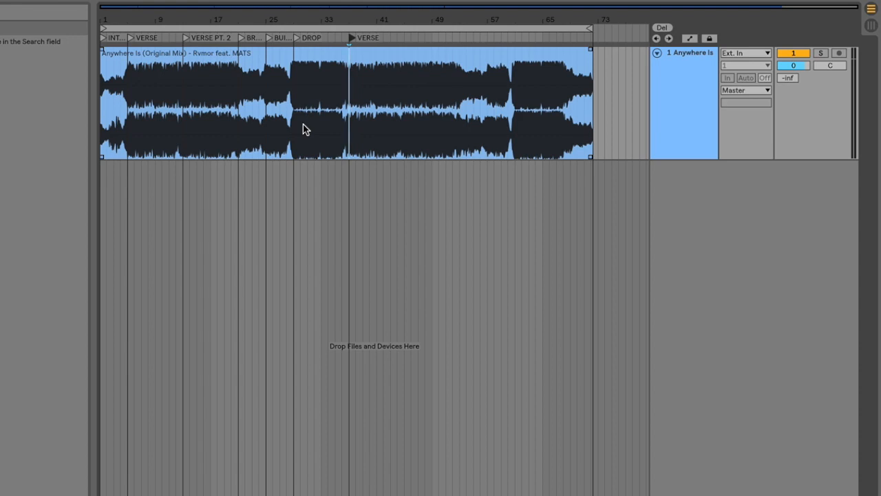
left_click(373, 55)
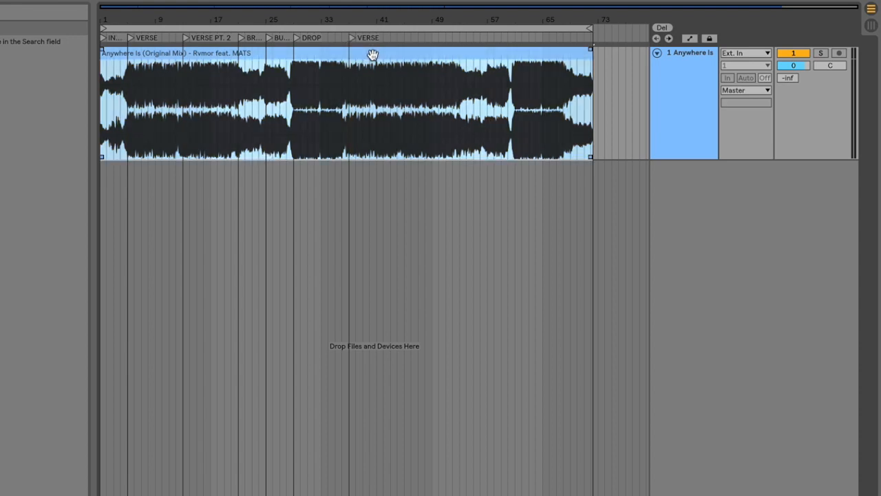
key("Delete")
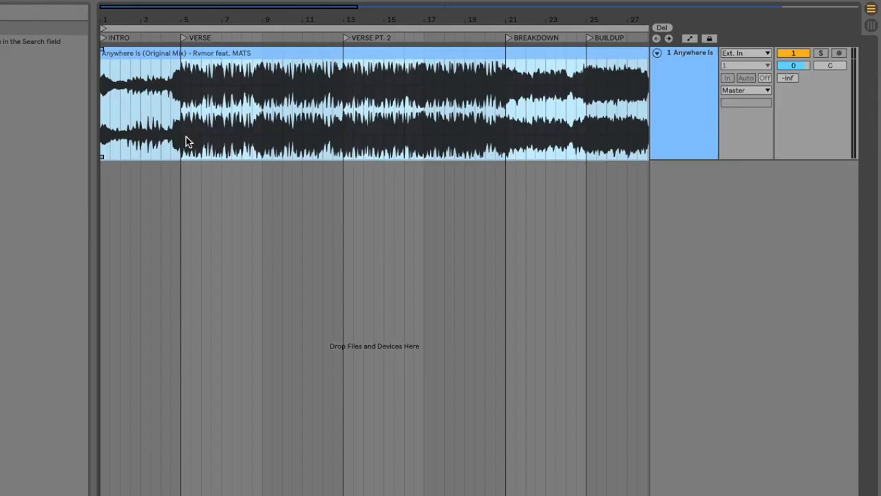
Step: Set the loop to the INTRO section from bar 1 to bar 5 and play it
left_click_drag(181, 121, 101, 130)
key("ctrl+l")
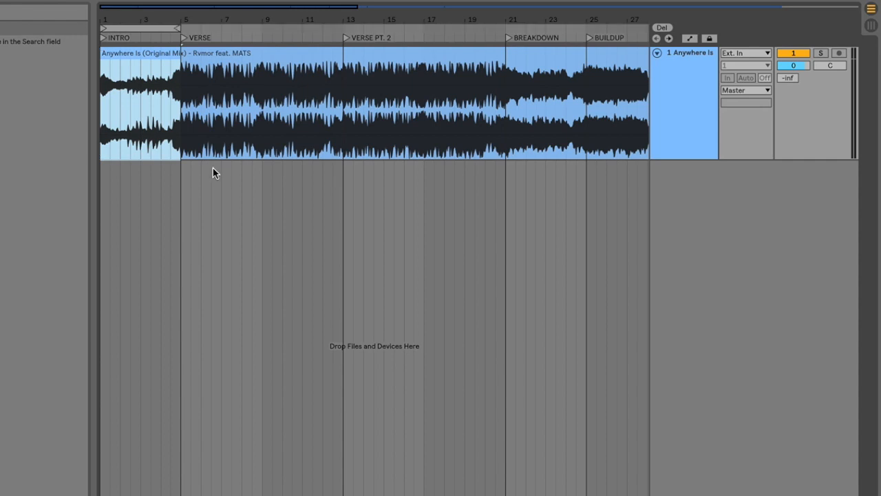
key("space")
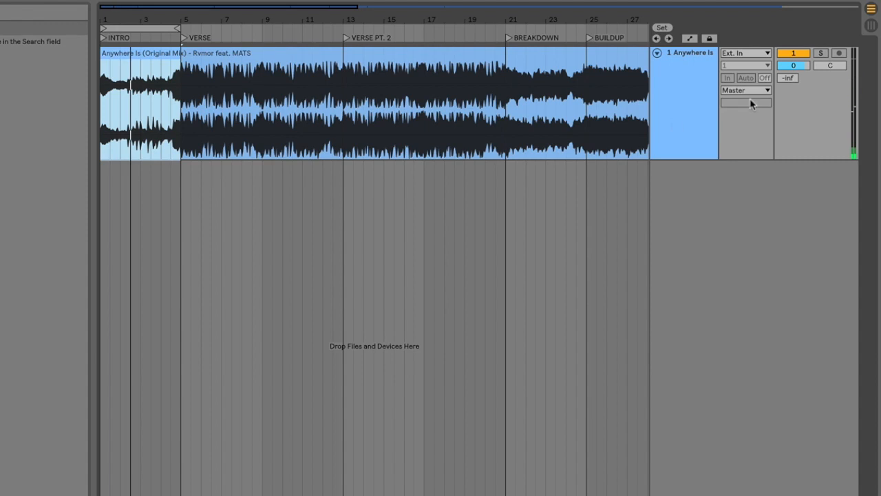
Step: Insert a MIDI track below the reference song and create an empty half-bar clip at the start of bar 1
left_click(676, 107)
key("super+shift+t")
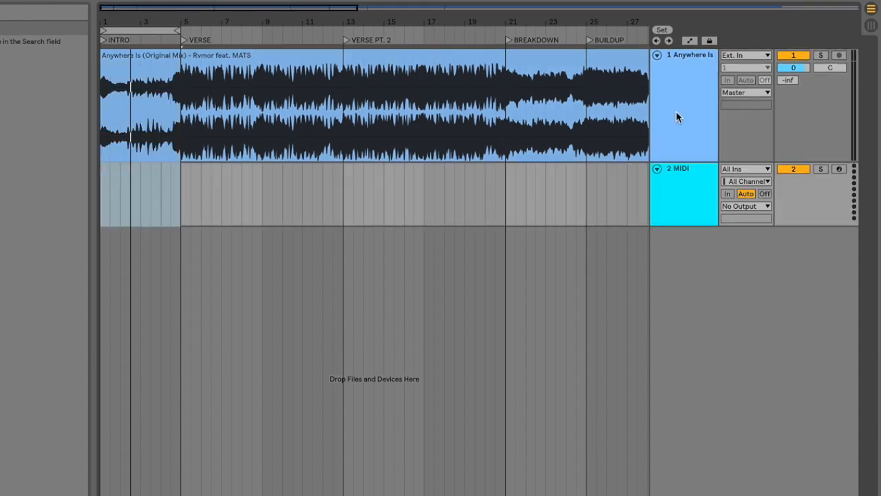
scroll(105, 159, "up", 5)
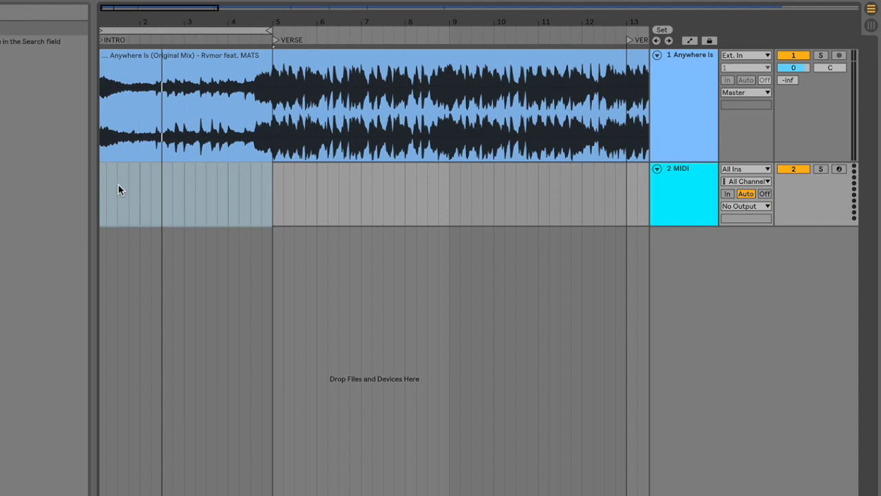
left_click_drag(118, 184, 99, 191)
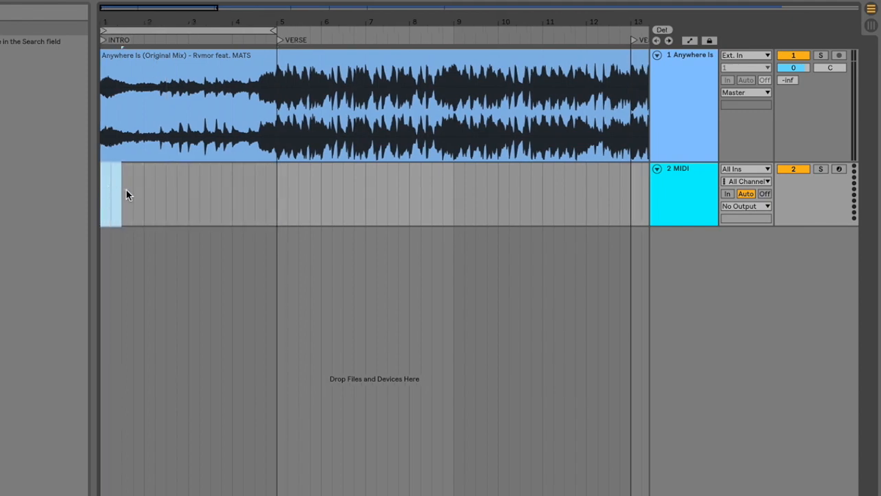
key("super+shift+m")
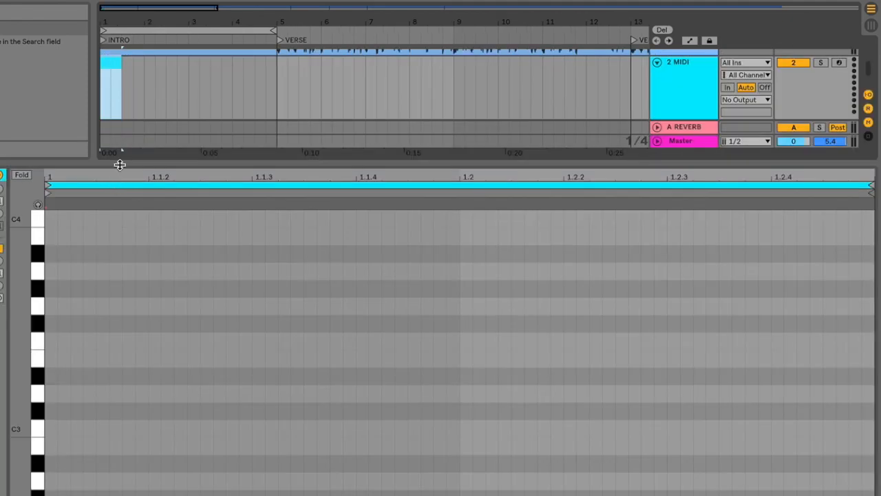
key("super+alt+l")
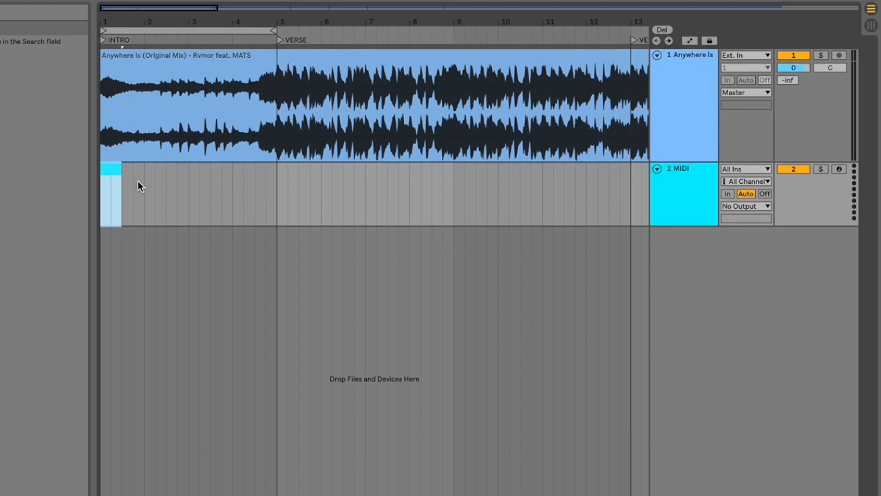
Step: Colour the new MIDI track and its clip yellow, and rename the track CRASH
left_click(133, 178)
left_click(112, 173)
right_click(665, 189)
left_click(713, 361)
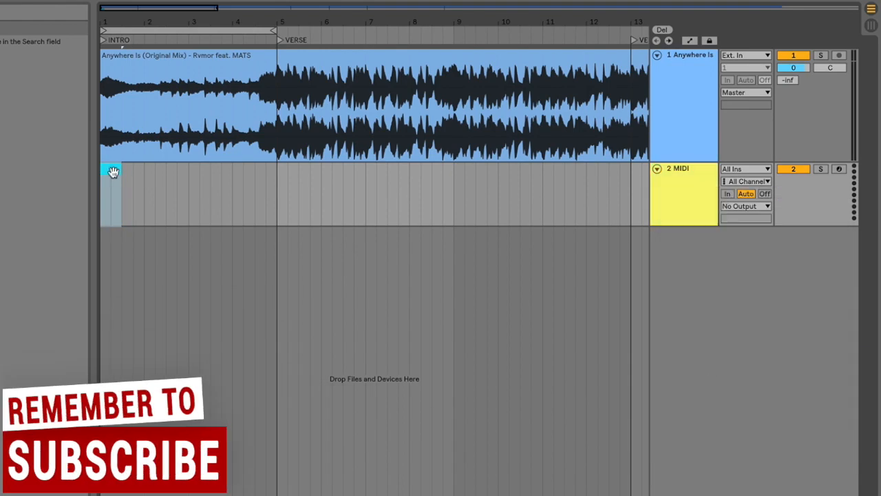
right_click(673, 191)
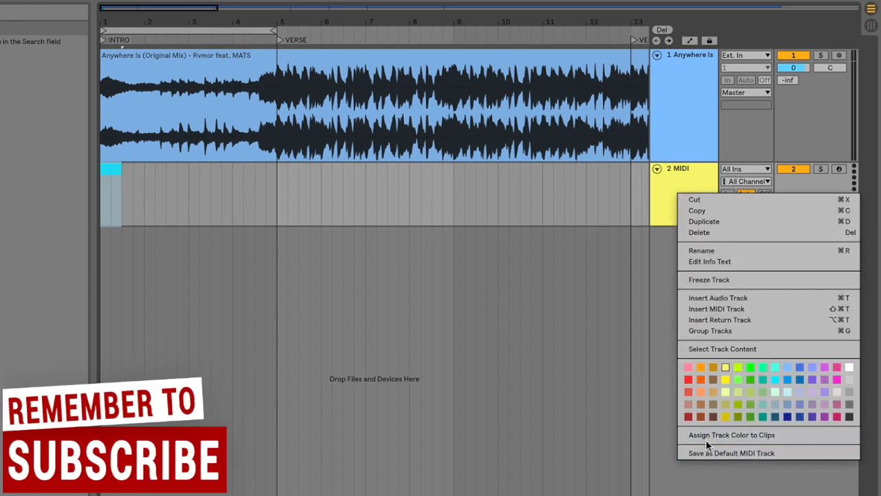
left_click(706, 435)
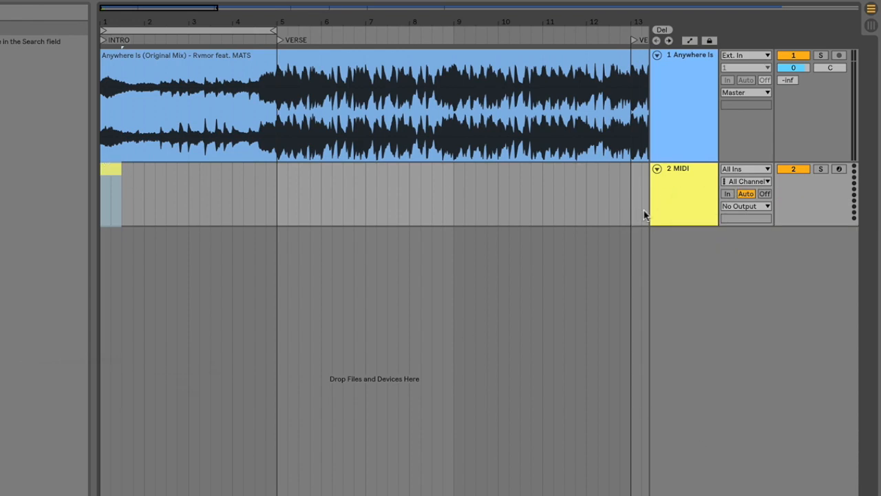
left_click(675, 185)
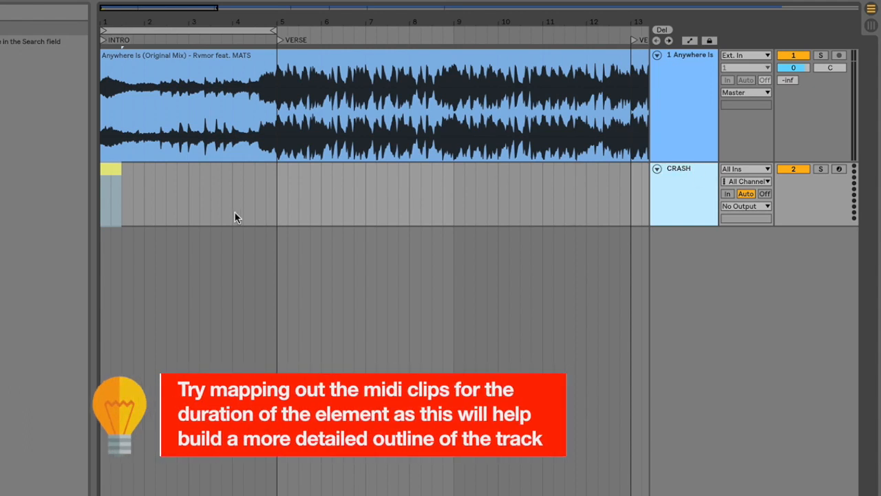
Step: Insert another MIDI track below CRASH and play the intro from about the middle of bar 2
key("ctrl+shift+t")
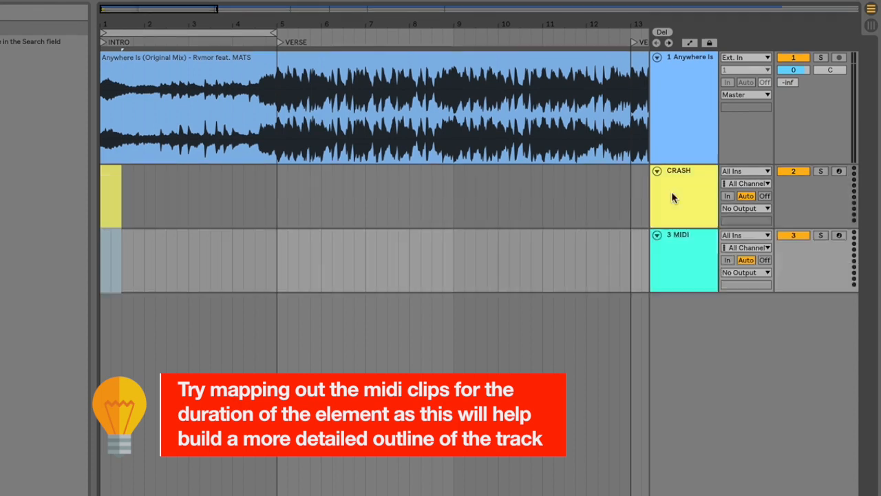
left_click(106, 258)
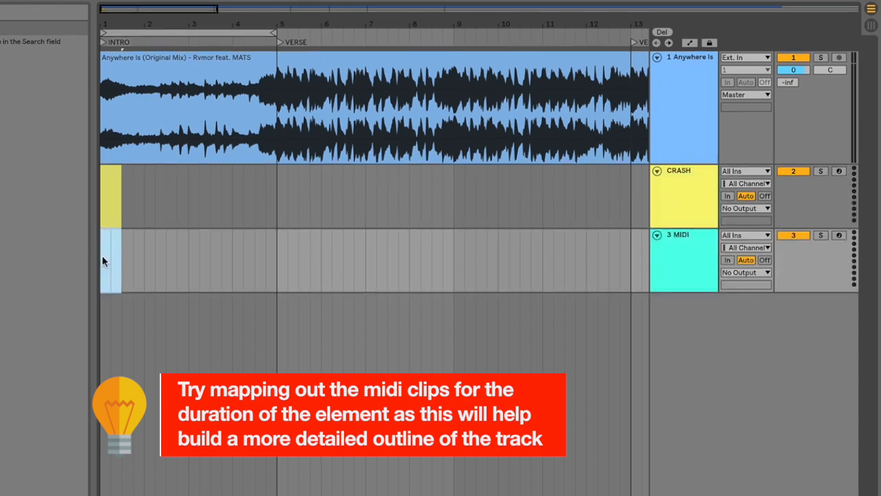
left_click(102, 256)
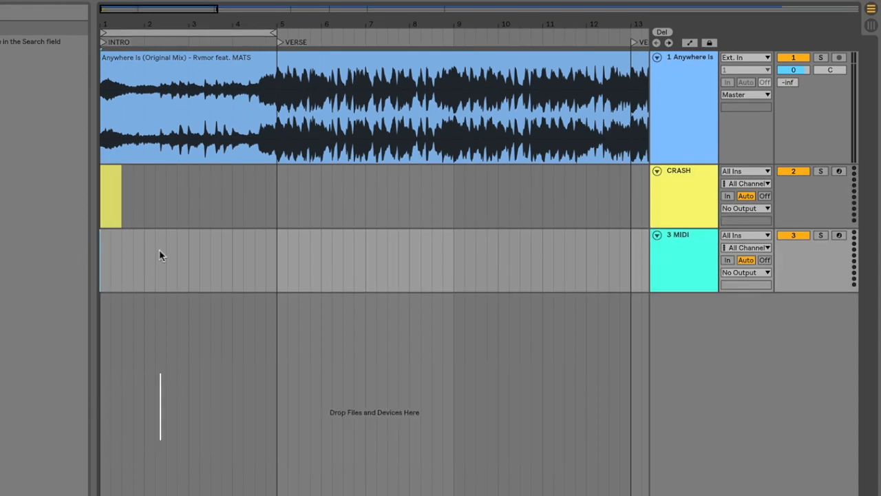
left_click(159, 251)
key("space")
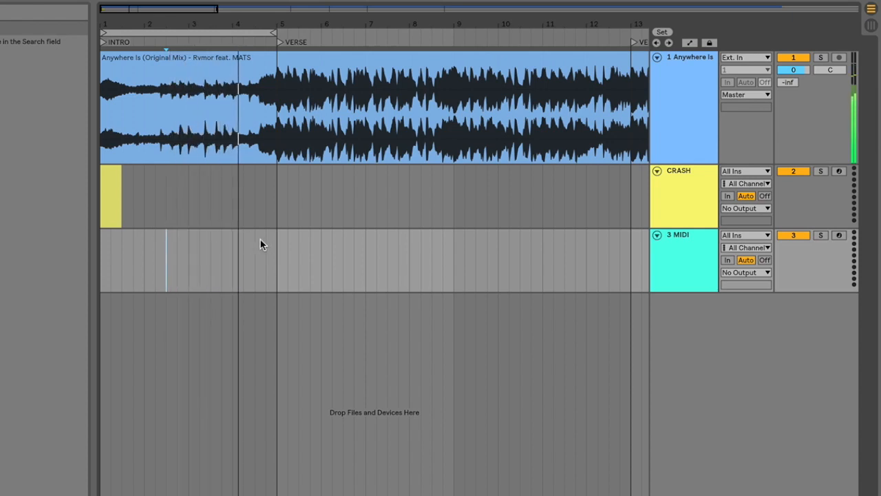
key("space")
Step: Create an empty clip from bar 1 to bar 5 on the new MIDI track and rename the track PIANO
left_click_drag(275, 251, 101, 251)
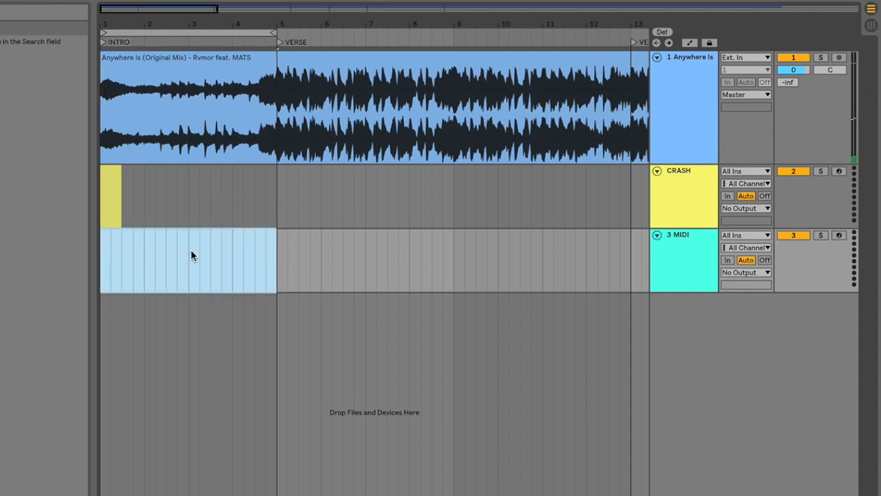
key("ctrl+shift+m")
key("ctrl+alt+l")
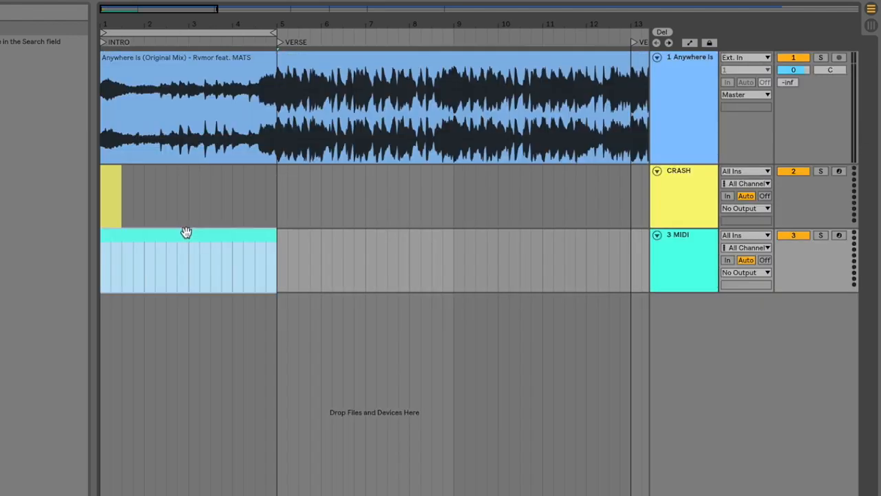
left_click(692, 262)
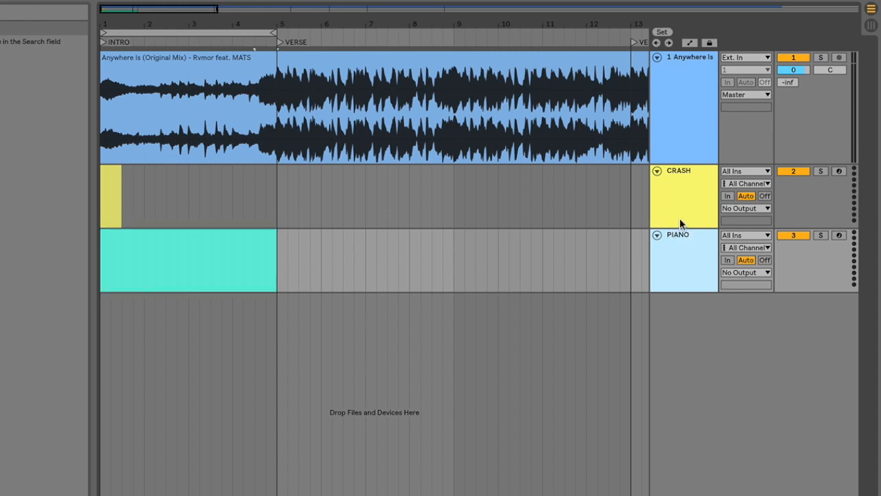
Step: Play the intro from its start and mark out bar 2 to bar 3 on the PIANO track
left_click(104, 265)
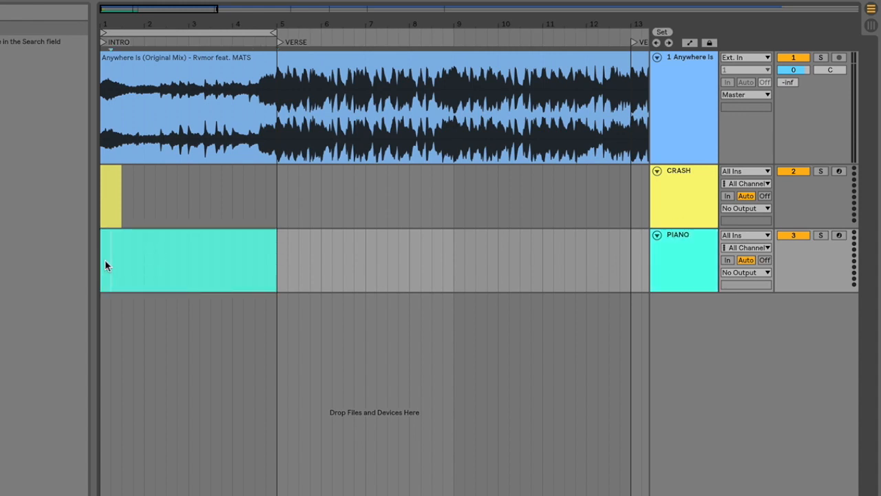
key("space")
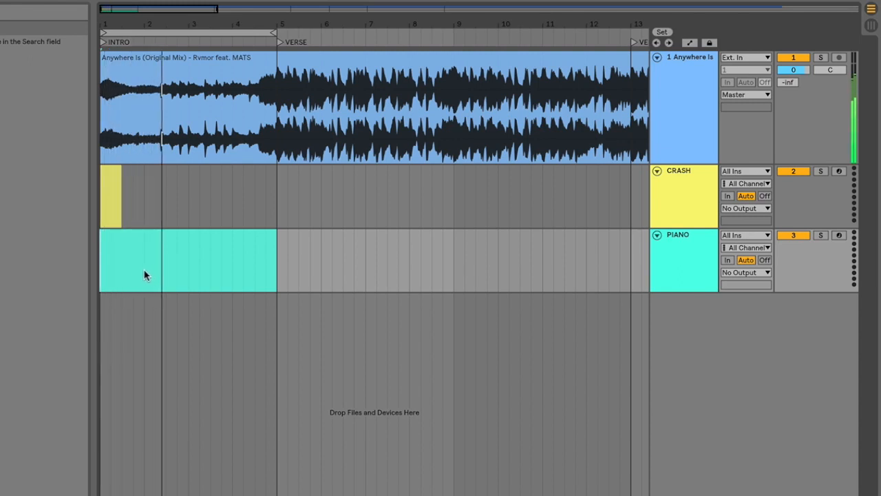
left_click(142, 262)
left_click_drag(142, 261, 187, 261)
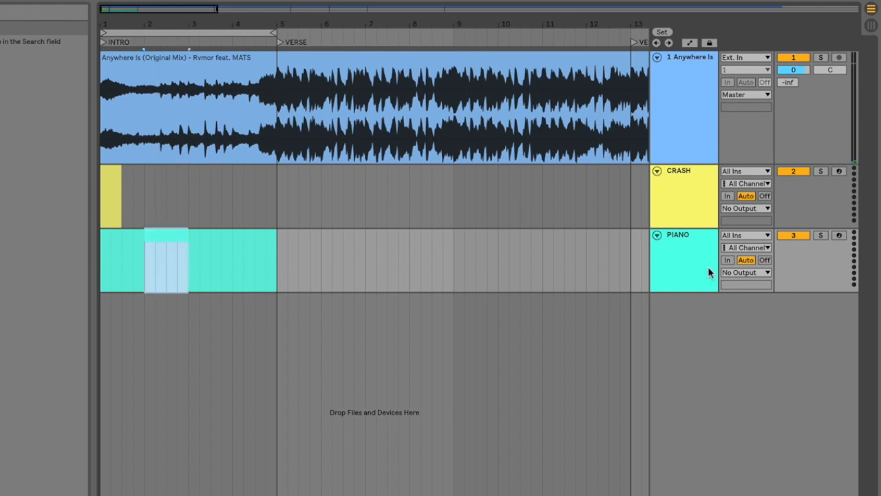
Step: Add a MIDI track named VOCAL below PIANO, with an empty clip from bar 2 to bar 3
left_click(691, 271)
key("ctrl+shift+t")
left_click_drag(145, 321, 188, 318)
left_click(686, 314)
key("ctrl+r")
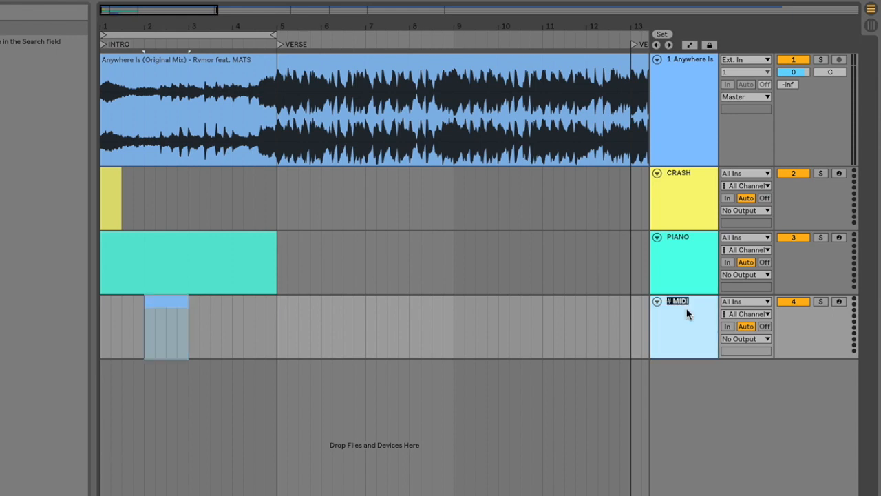
type("VOCAL")
Step: Play the rest of the intro and add a second empty VOCAL clip from bar 4 to bar 5
key("space")
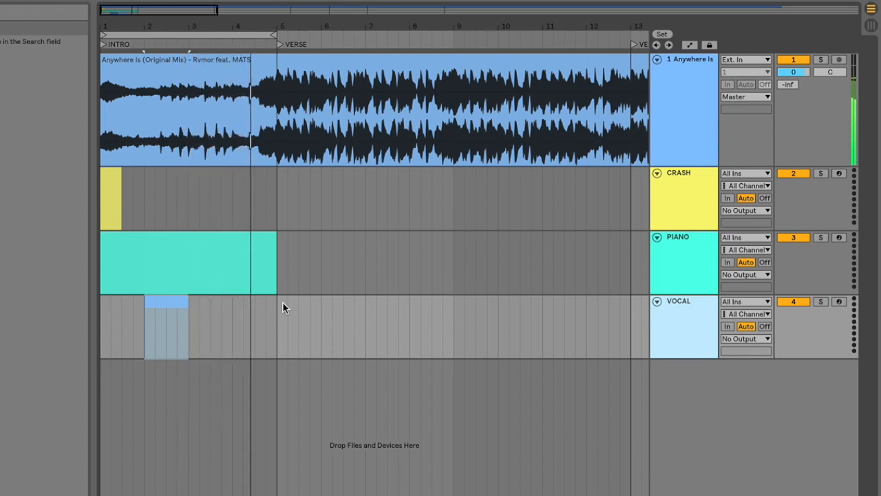
left_click(189, 310)
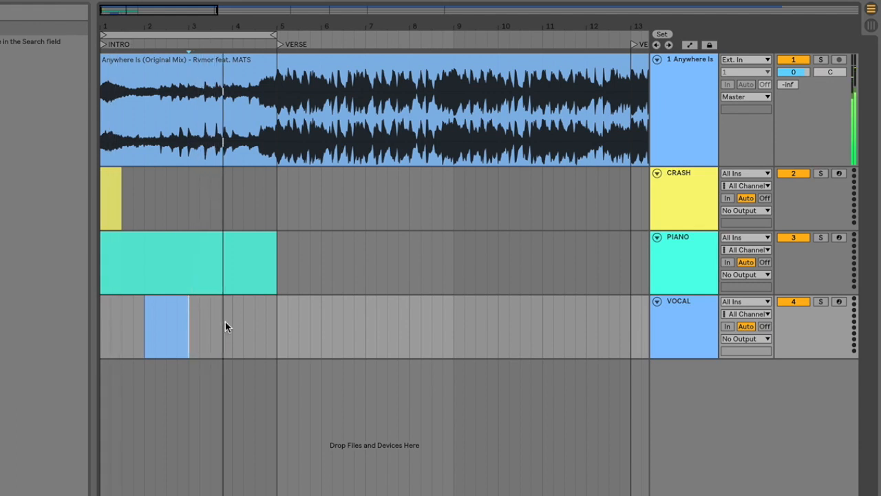
left_click_drag(235, 326, 278, 299)
key("ctrl+shift+m")
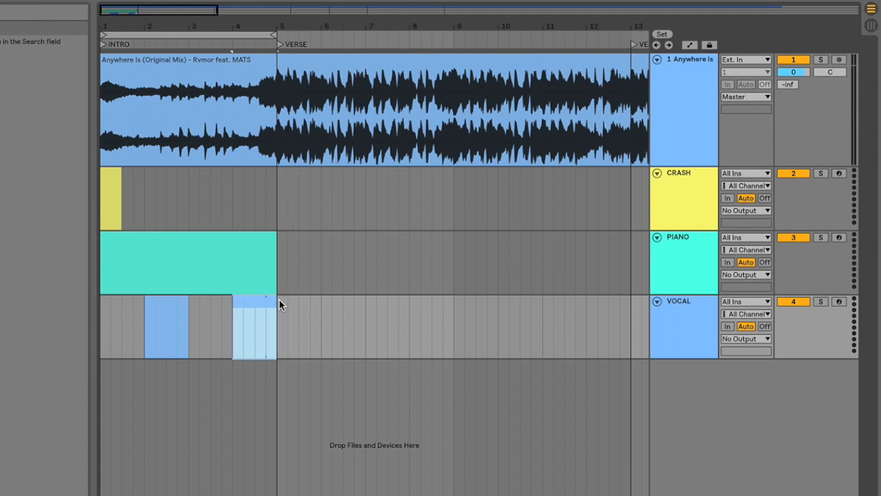
Step: Add a MIDI track named REVERSE FX below PIANO, with an empty half-bar clip ending at bar 5
left_click(677, 265)
key("ctrl+shift+t")
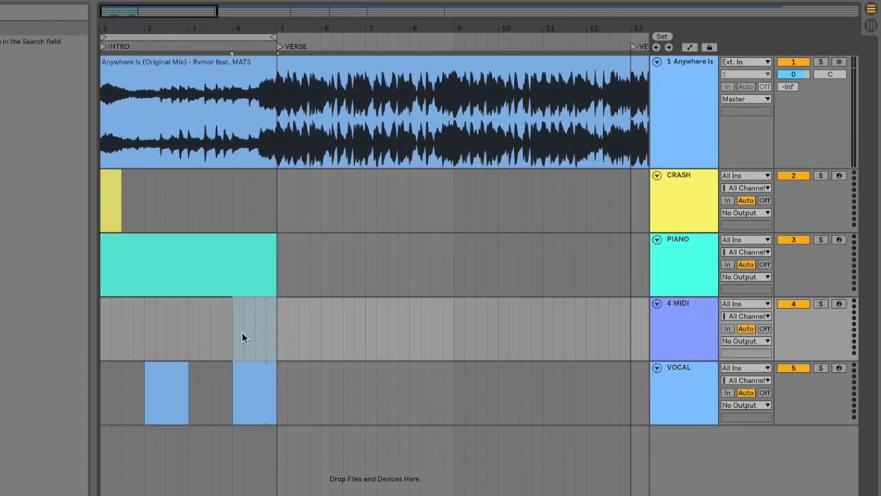
left_click_drag(255, 332, 274, 330)
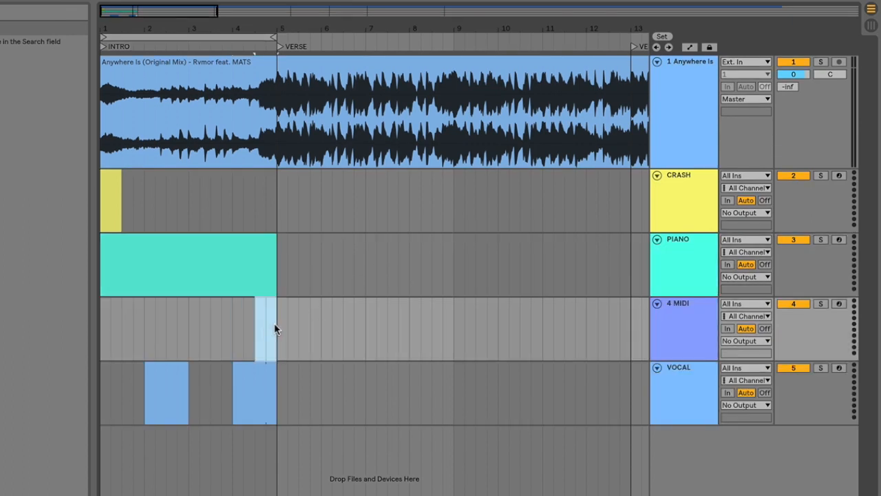
left_click(688, 333)
type("REVERSE FX")
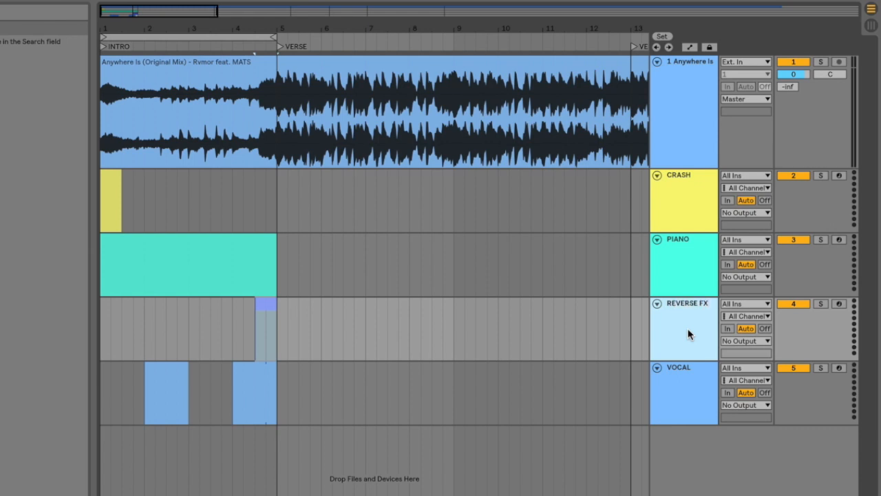
Step: Fold all tracks, then group CRASH through VOCAL and name the group INTRO
left_click(657, 175, "alt")
left_click(680, 77)
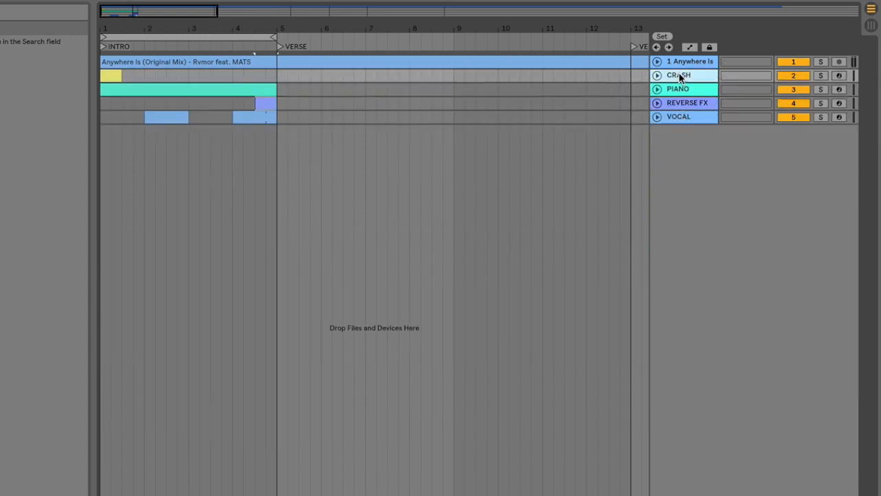
left_click(680, 117, "shift")
key("ctrl+g")
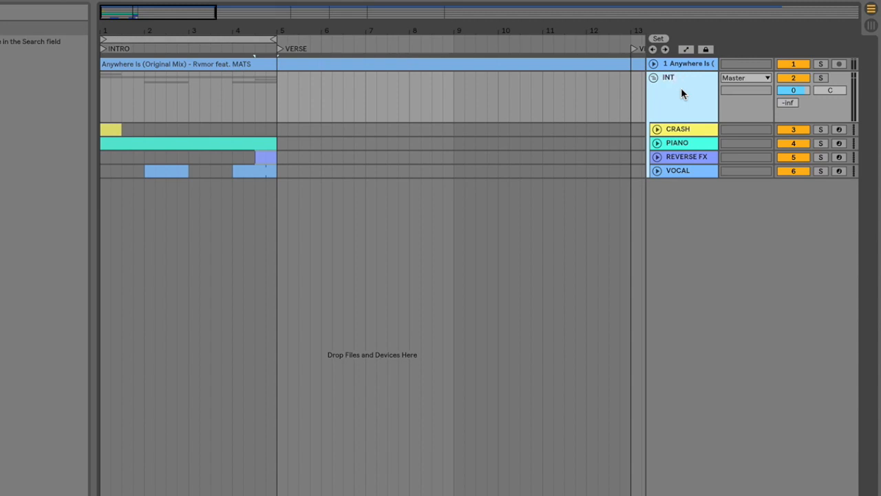
Step: Add a MIDI track below the INTRO group, then play the drop from bar 29 and mark the kick's end midway through bar 32
scroll(459, 159, "down", 5)
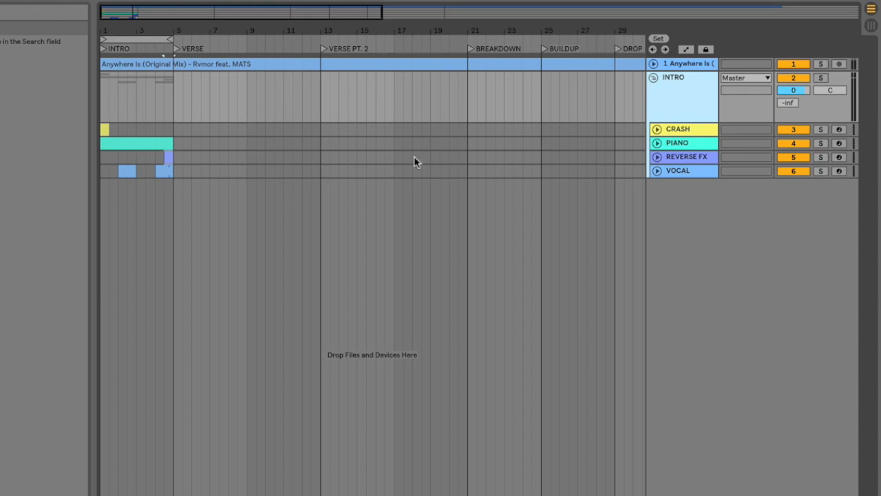
scroll(404, 161, "right", 5)
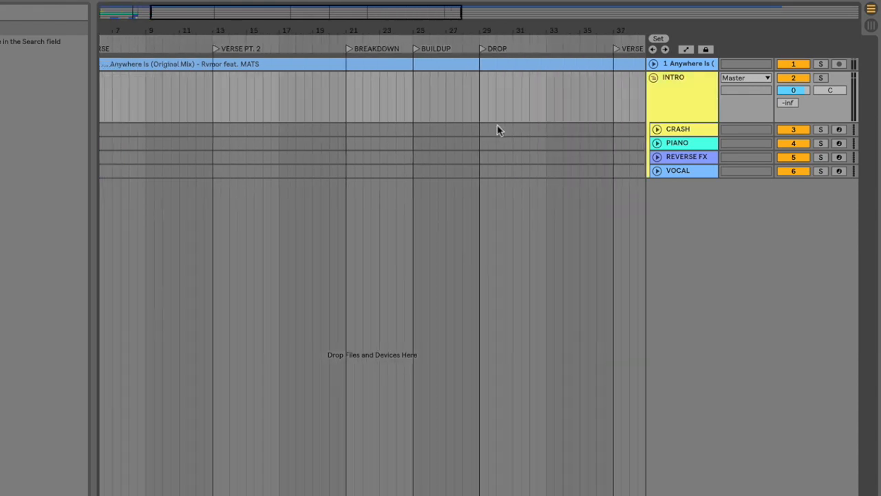
double_click(477, 190)
scroll(478, 190, "right", 2)
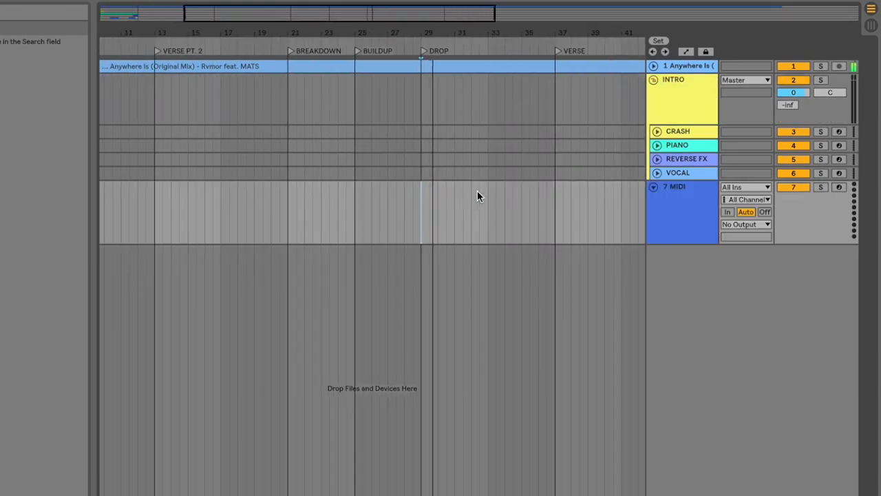
scroll(423, 191, "up", 2)
scroll(423, 191, "up", 1)
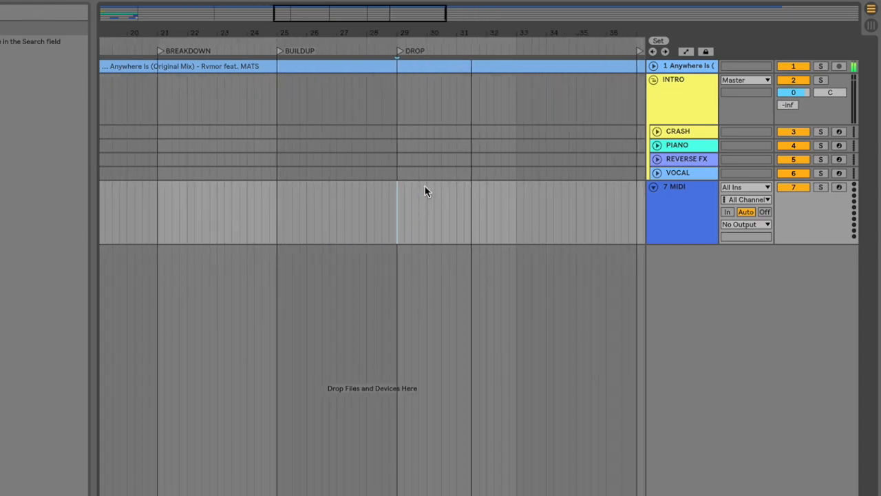
scroll(426, 191, "right", 3)
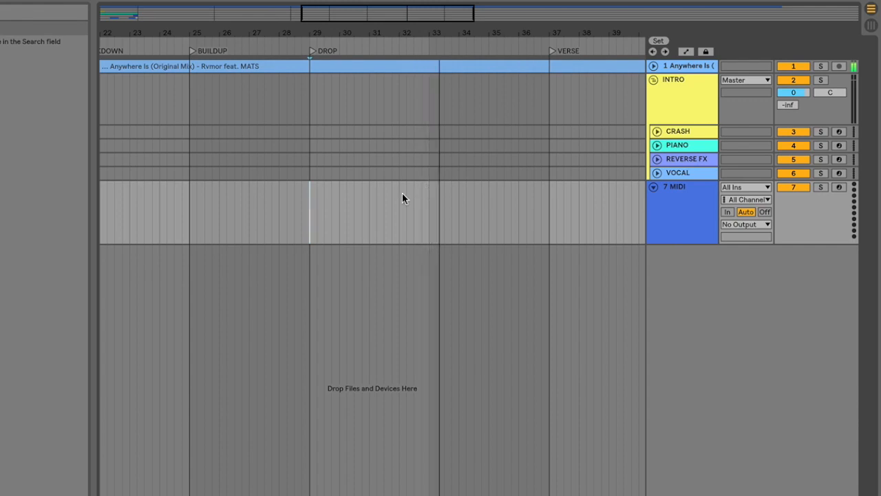
left_click(413, 193)
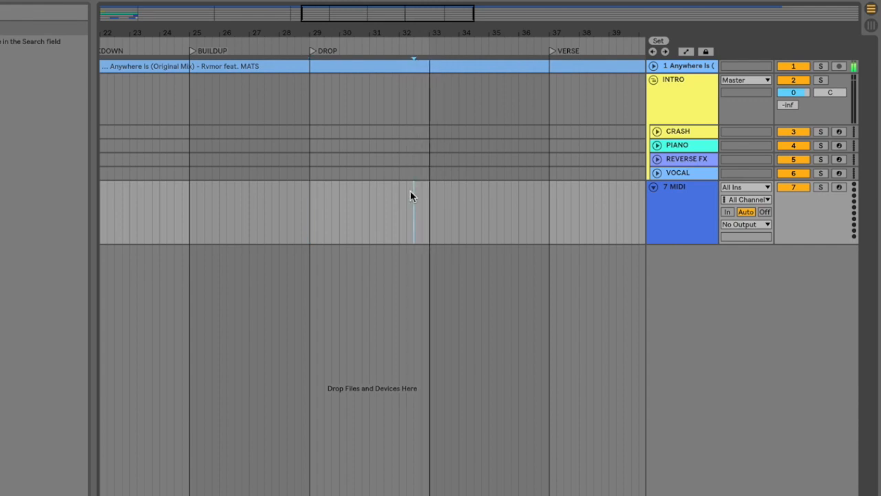
Step: Name the new track KICK, insert an empty clip from bar 29 to midway through bar 32, and fold the track
left_click(685, 215)
key("ctrl+r")
type("KICK")
key("Return")
left_click_drag(397, 204, 305, 204)
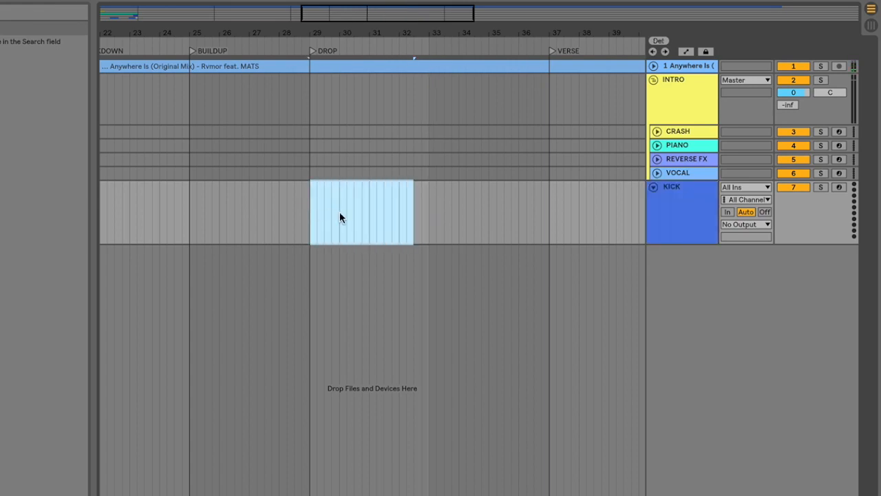
key("ctrl+shift+m")
left_click(655, 187)
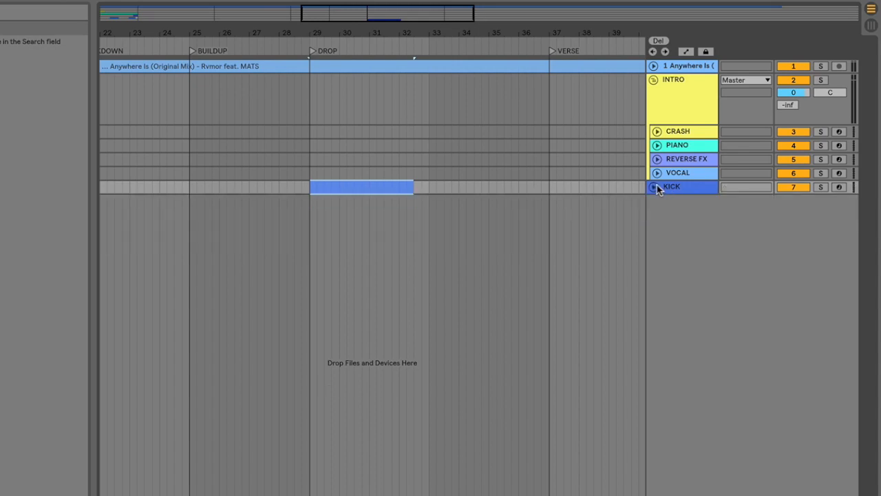
Step: Add a MIDI track named SNARE below KICK and unfold the KICK track
key("ctrl+shift+t")
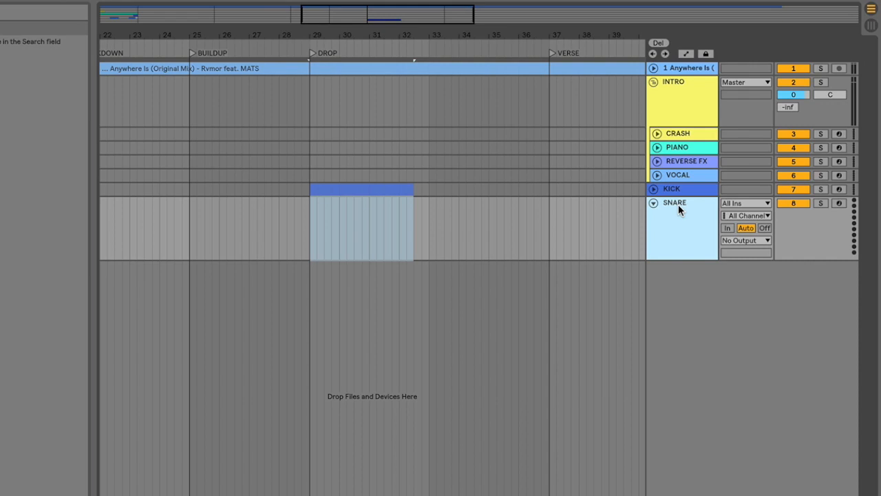
scroll(424, 172, "up", 3)
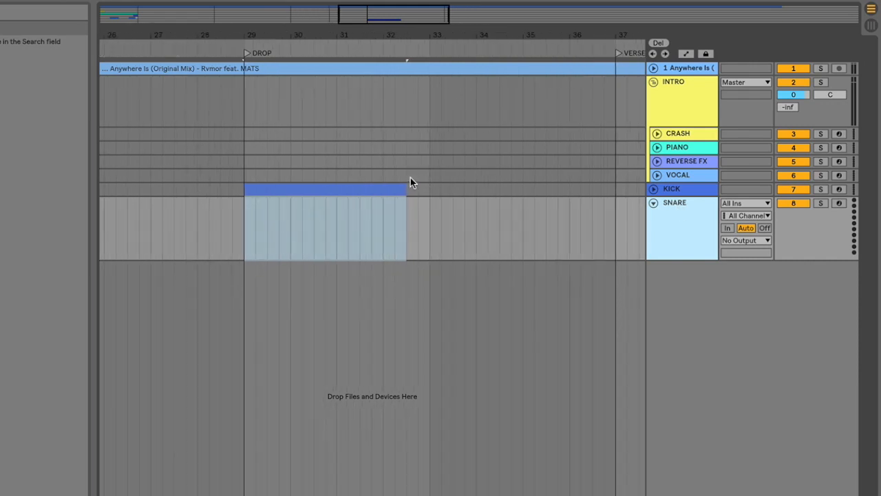
left_click(658, 188)
Step: Shorten the KICK clip to one short hit at the start of bar 29
left_click_drag(269, 230, 404, 228)
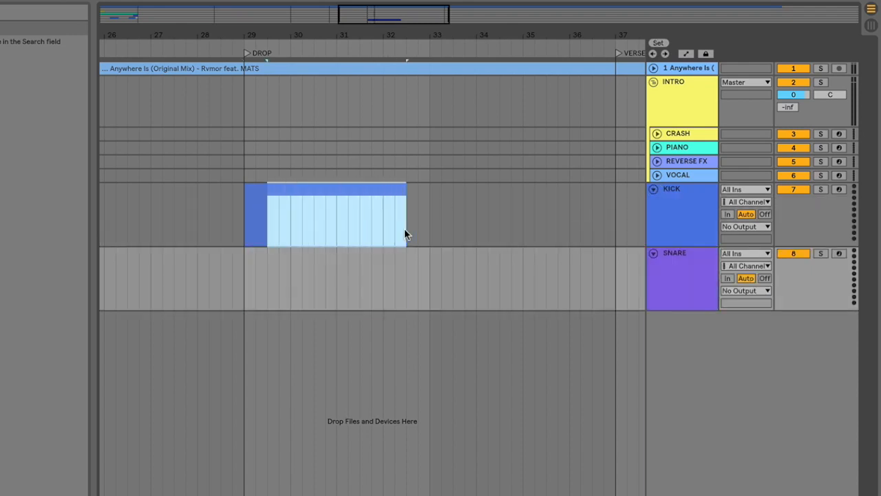
scroll(311, 197, "up", 1)
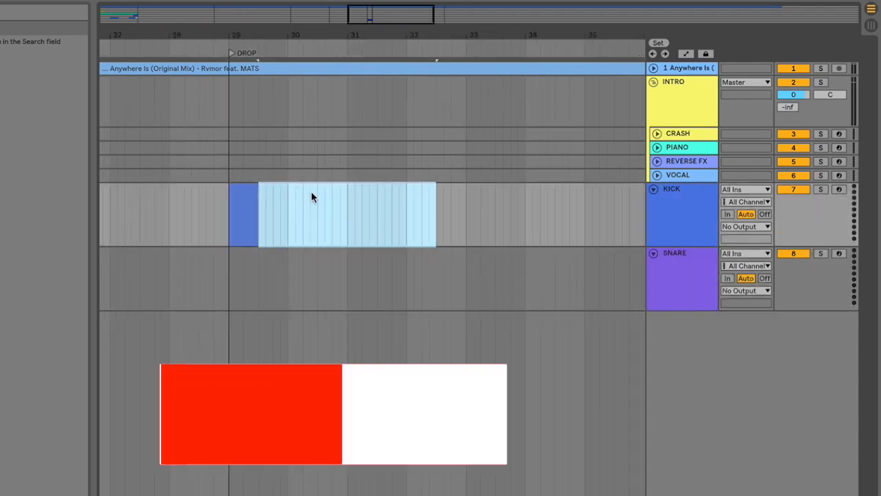
left_click(244, 192)
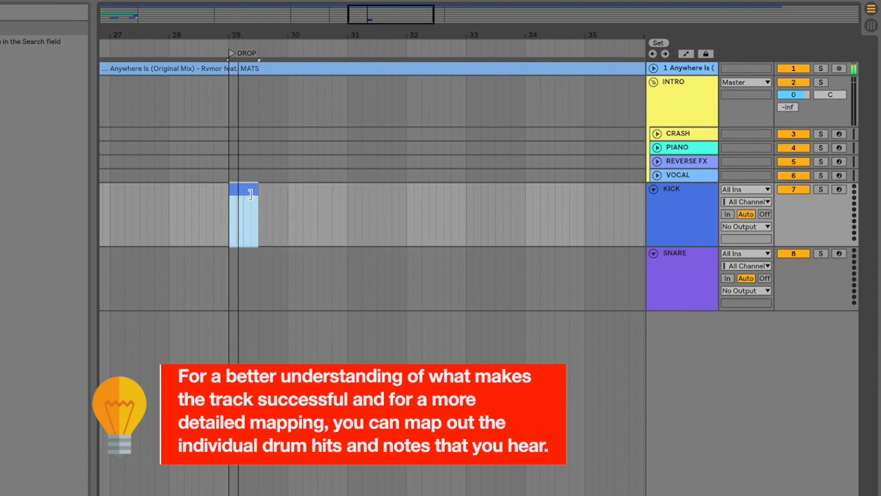
left_click_drag(257, 192, 235, 193)
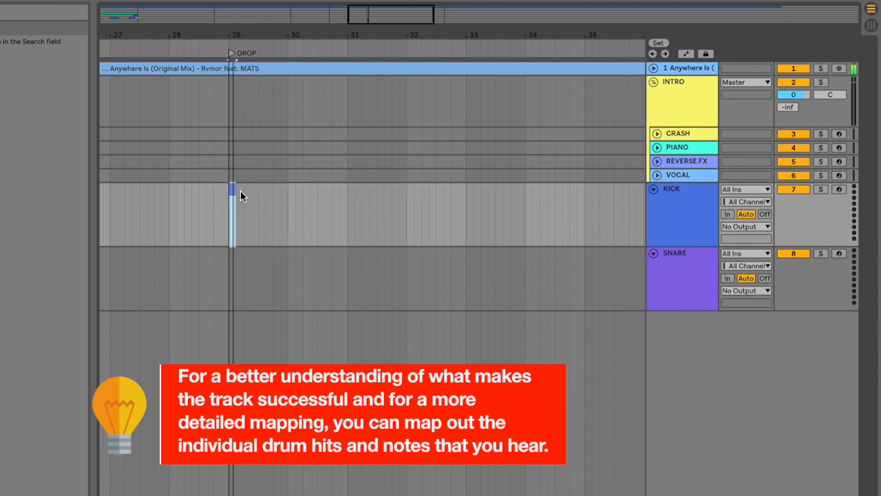
Step: Copy the kick hit to just before the middle of bar 29 and play it back
left_click(251, 195)
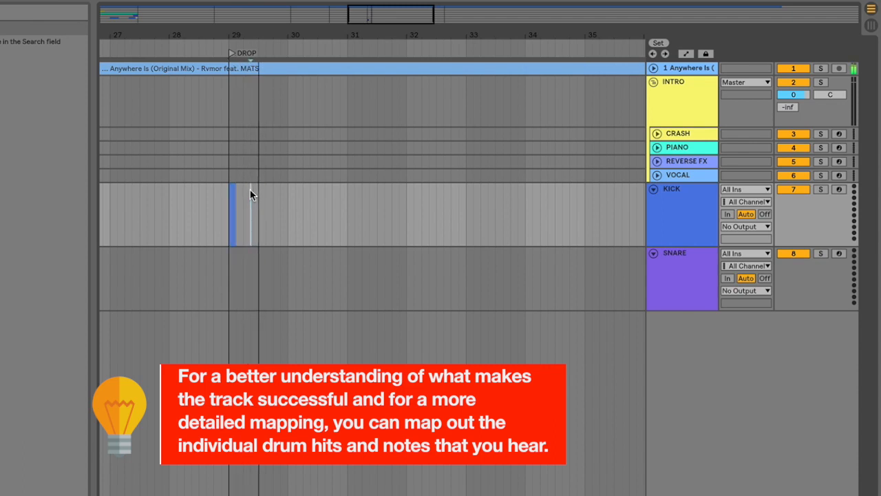
left_click(237, 190)
left_click(249, 191)
key("ctrl+v")
key("space")
Step: Paste a third kick hit just after the middle of bar 29 and play the pattern from the start of the drop
key("space")
key("space")
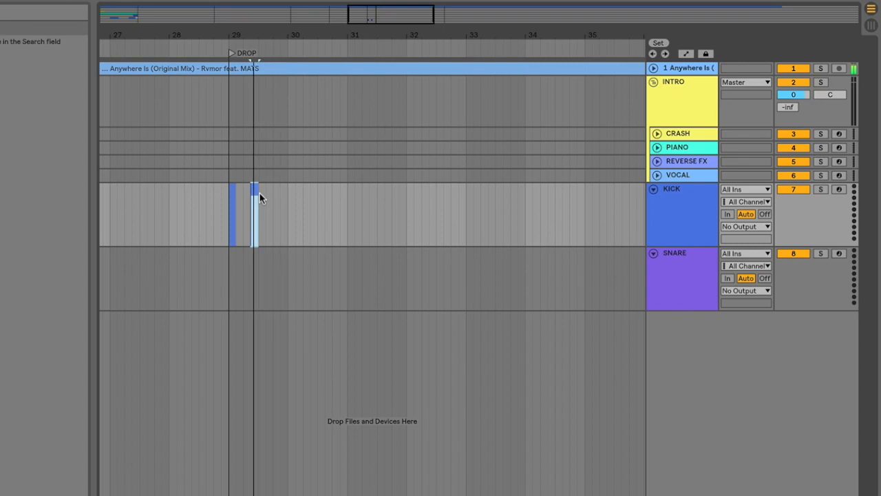
left_click(266, 192)
key("space")
key("space")
key("ctrl+v")
left_click(234, 191)
key("space")
key("space")
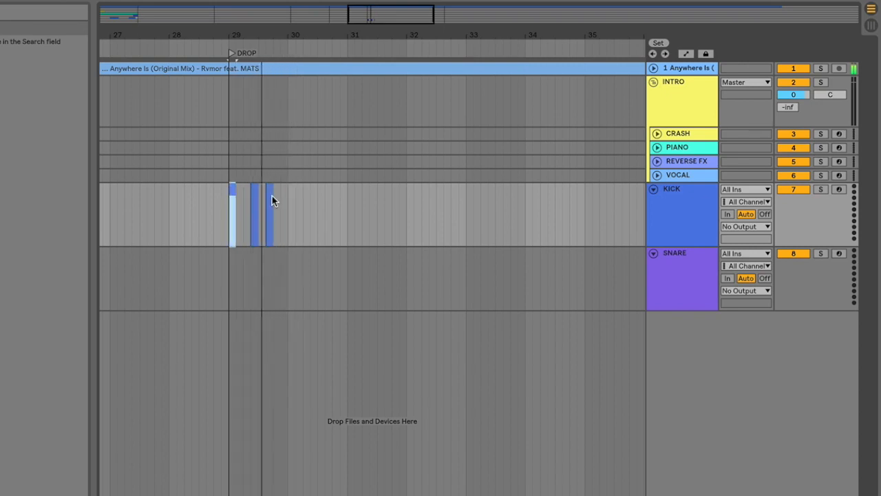
Step: Paste two more kick hits, one near the end of bar 29 and one at the start of bar 30
left_click(280, 196)
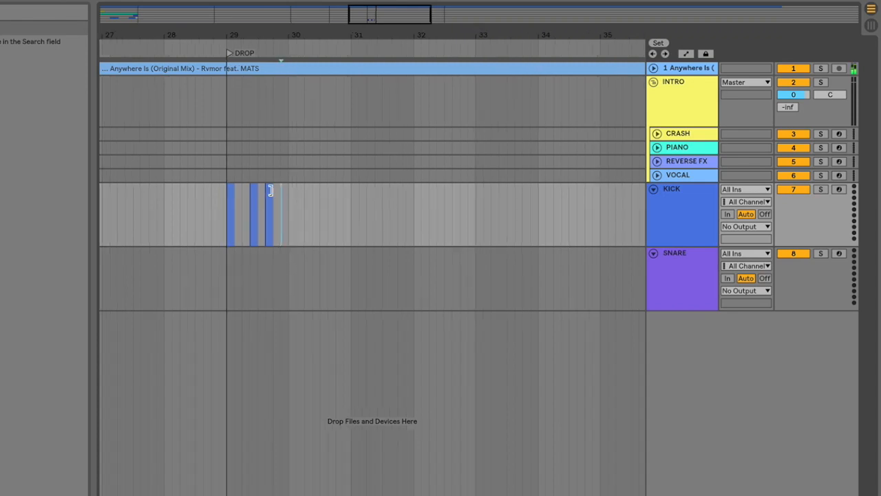
scroll(272, 189, "up", 3)
left_click(280, 190)
key("ctrl+v")
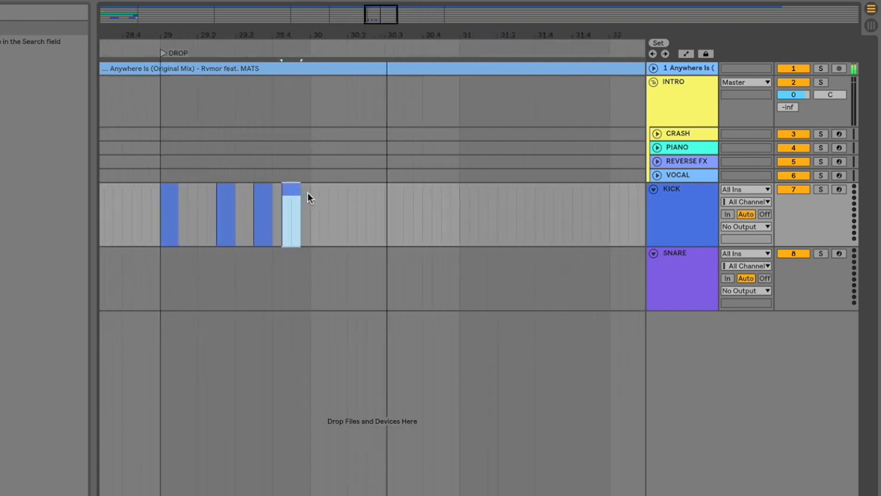
left_click(310, 196)
key("ctrl+v")
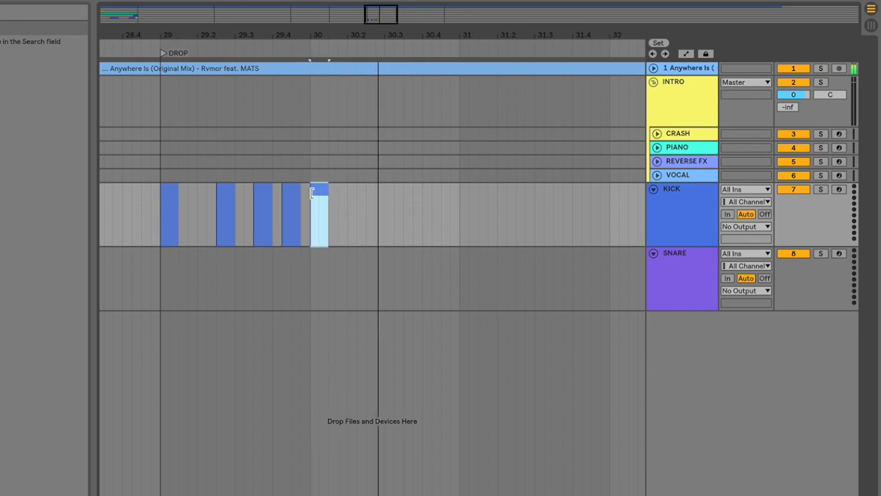
scroll(311, 194, "down", 4)
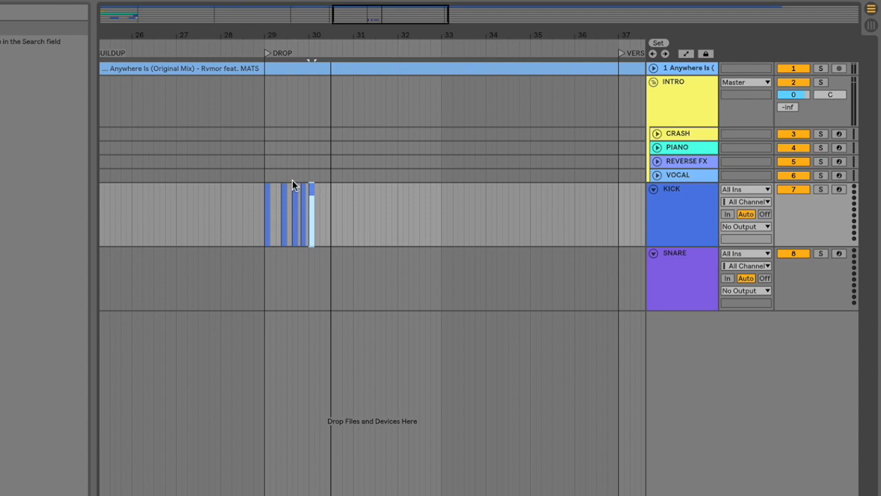
scroll(277, 199, "up", 2)
scroll(278, 200, "up", 1)
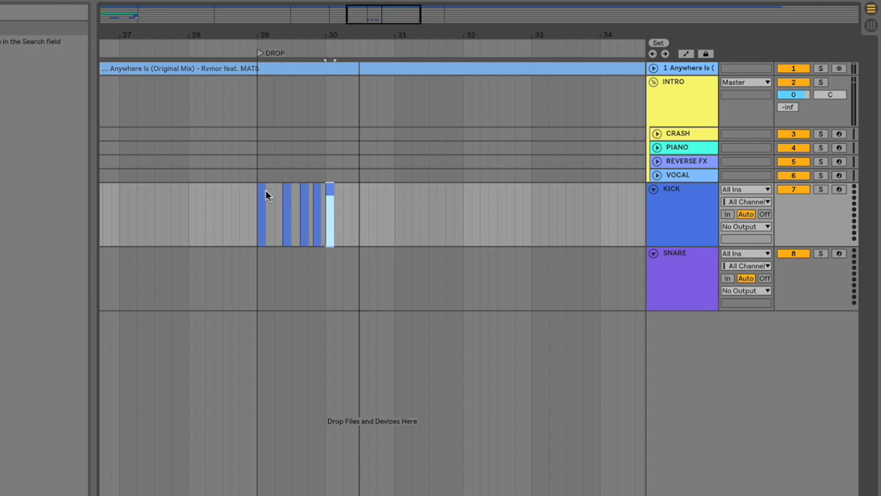
Step: Extend the first KICK clip over the separate hits to midway through bar 32 and play the drop
left_click(262, 191)
left_click_drag(262, 191, 418, 194)
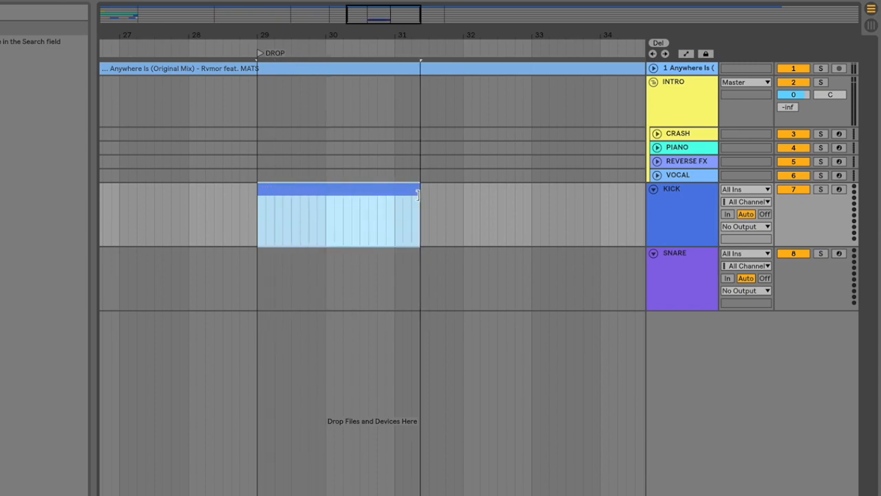
left_click_drag(417, 196, 435, 196)
scroll(435, 195, "down", 3)
scroll(435, 196, "down", 5)
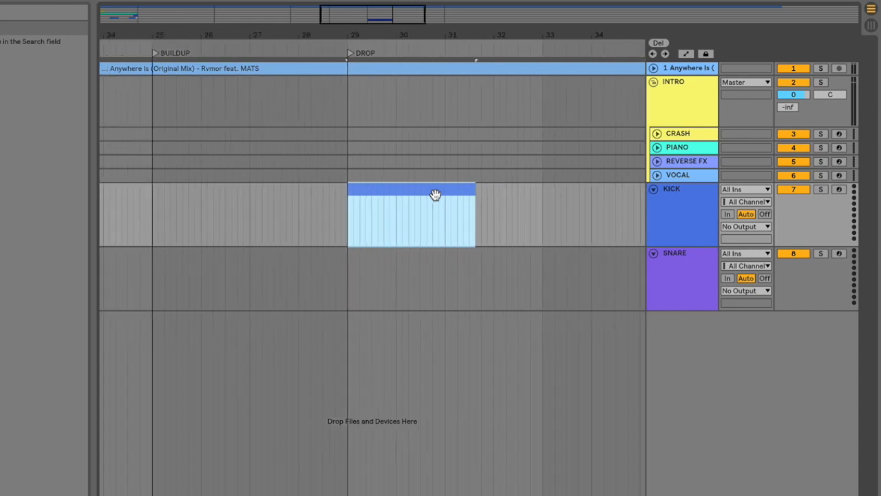
left_click_drag(371, 188, 402, 190)
key("space")
left_click(401, 214)
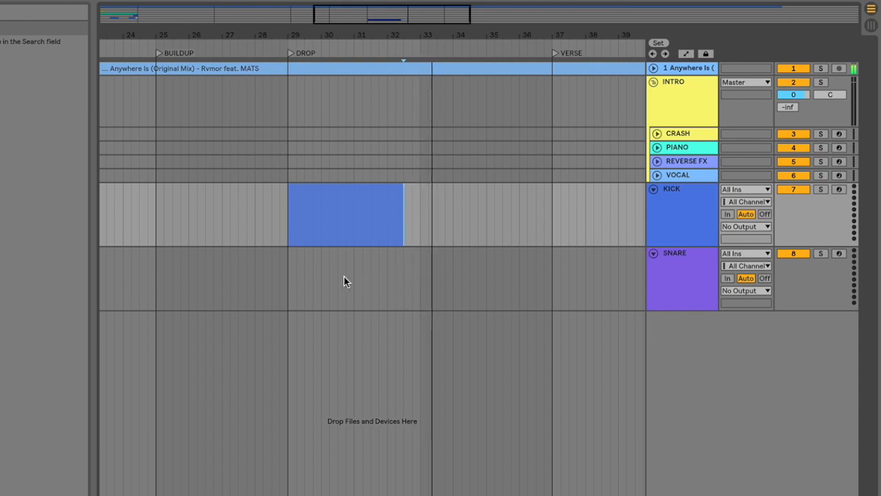
Step: Insert an empty SNARE clip from bar 29 to bar 33, then duplicate the SNARE and KICK clips to start at bar 33
left_click_drag(291, 279, 418, 278)
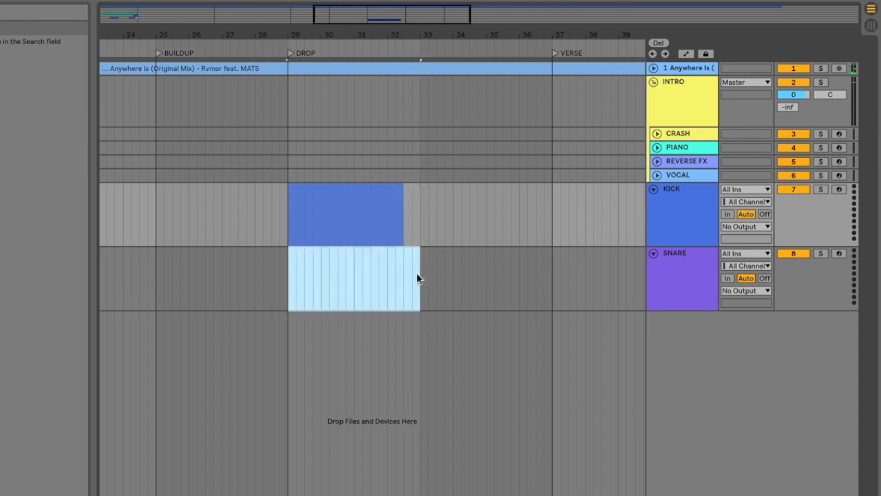
key("ctrl+shift+m")
left_click_drag(372, 251, 479, 256)
left_click(372, 189)
left_click_drag(372, 188, 489, 191)
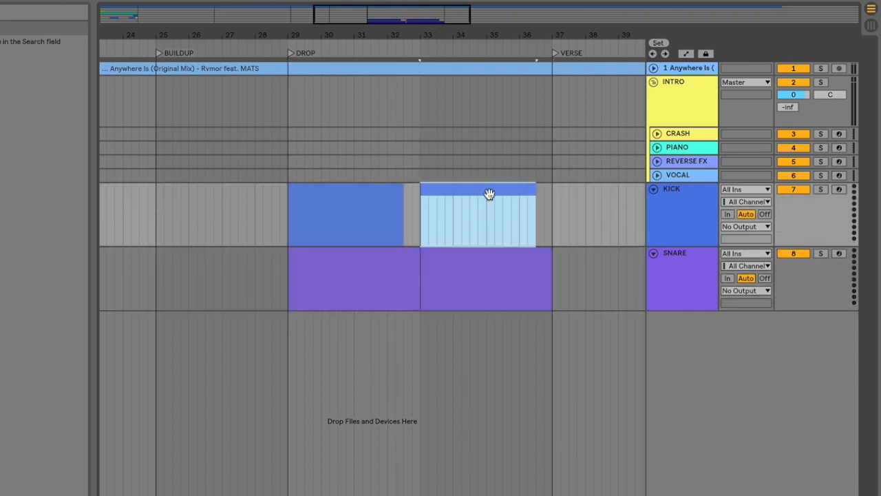
Step: Play the second half of the drop and trim the second KICK and SNARE clips to end three quarters through bar 35
key("space")
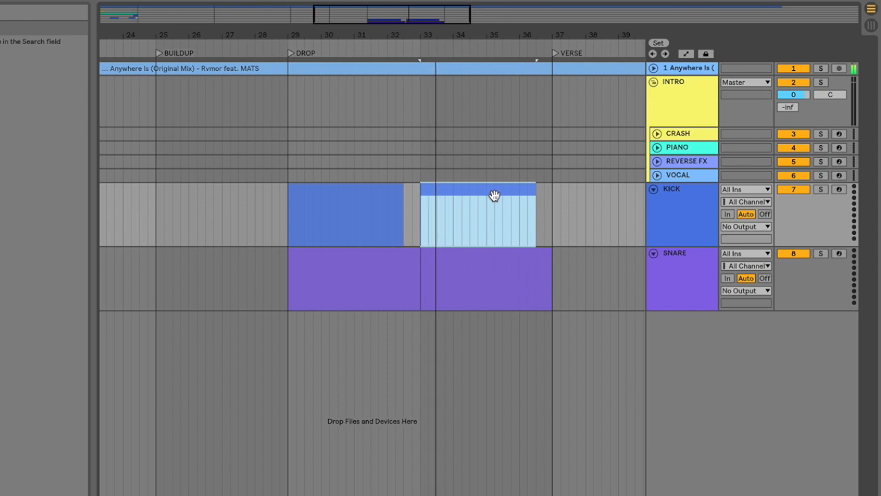
left_click(511, 217)
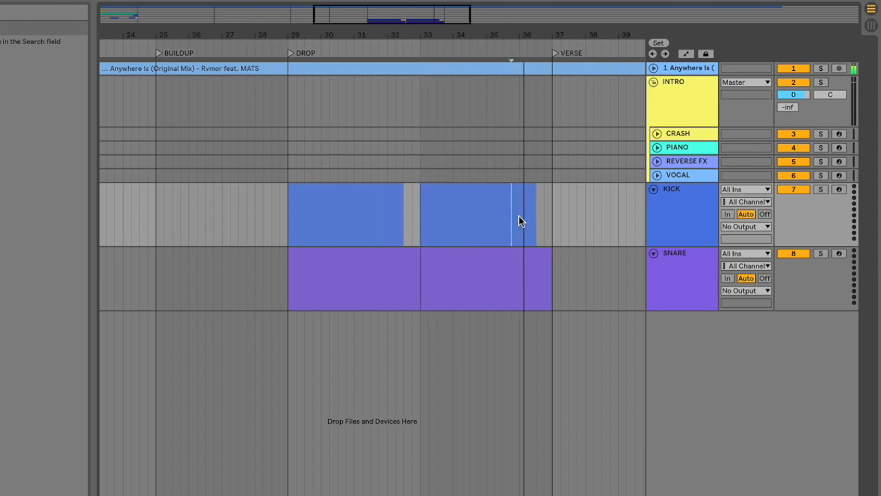
left_click_drag(512, 217, 536, 216)
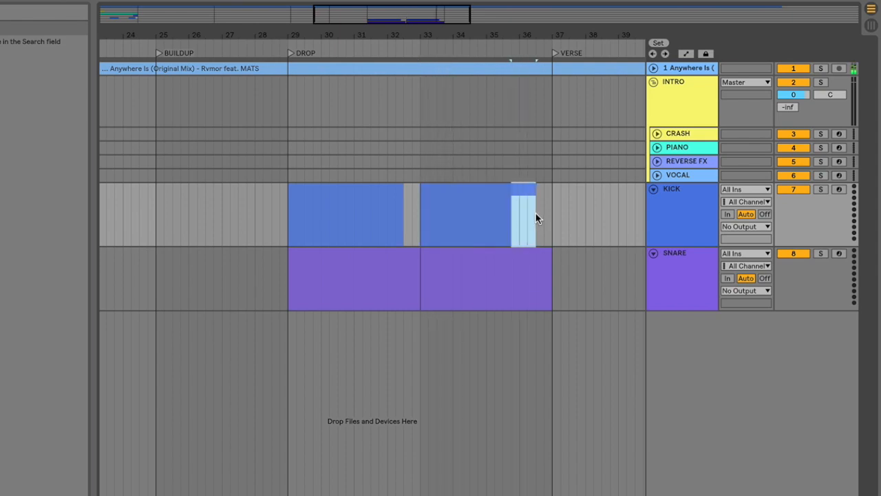
left_click_drag(512, 282, 556, 277)
key("Delete")
left_click(517, 268)
left_click(513, 271)
key("space")
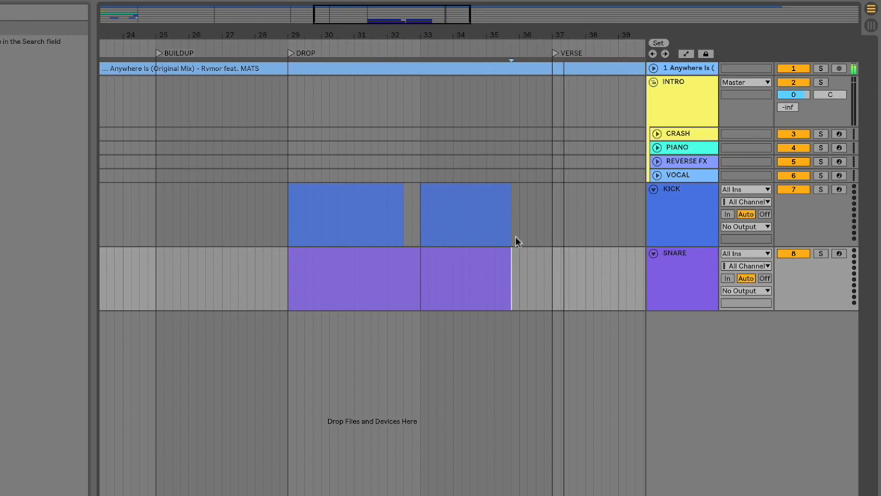
key("space")
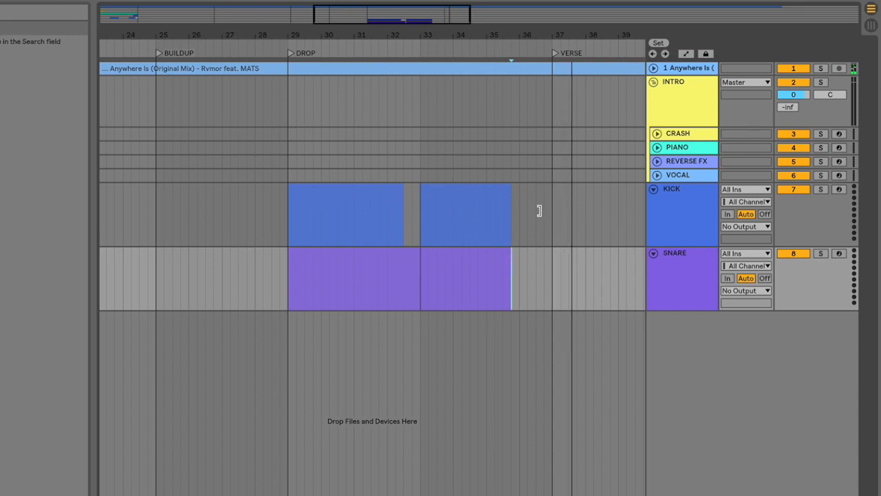
Step: Play the drop and add a MIDI track named LEAD below KICK, with an empty clip from bar 29 to bar 33 and that range looped
left_click(340, 197)
key("space")
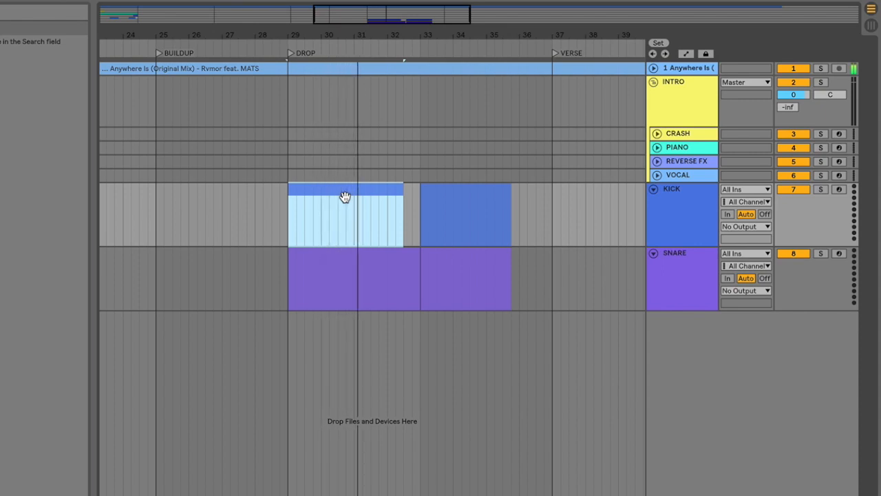
left_click(690, 216)
key("ctrl+shift+t")
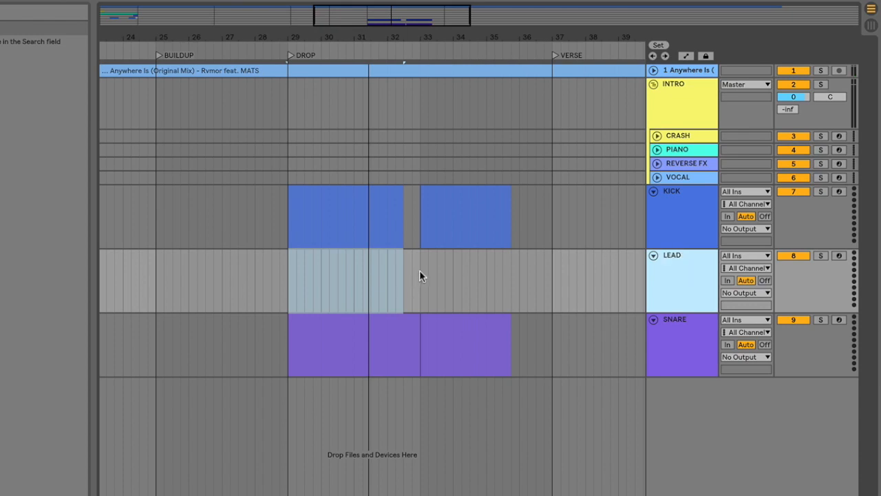
left_click_drag(419, 269, 300, 277)
key("ctrl+shift+m")
key("space")
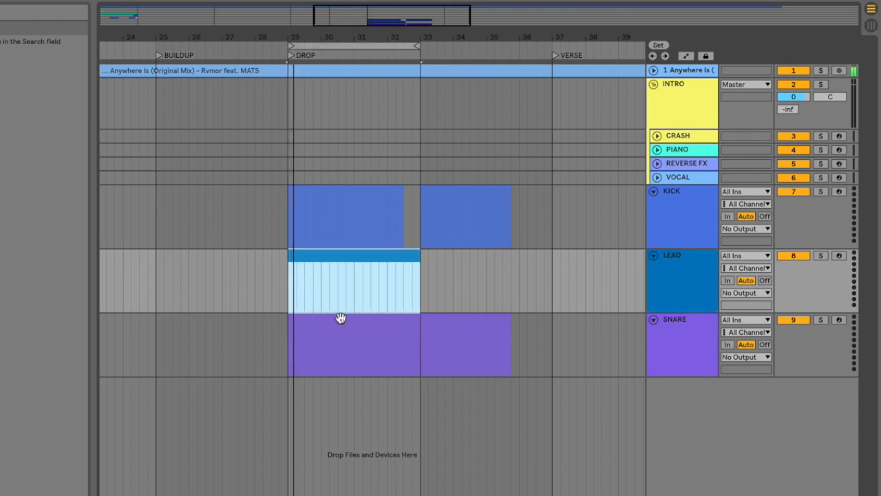
Step: Add a MIDI track named BACGROUND SYNTH below LEAD, with an empty clip from bar 29 to bar 33
left_click(678, 290)
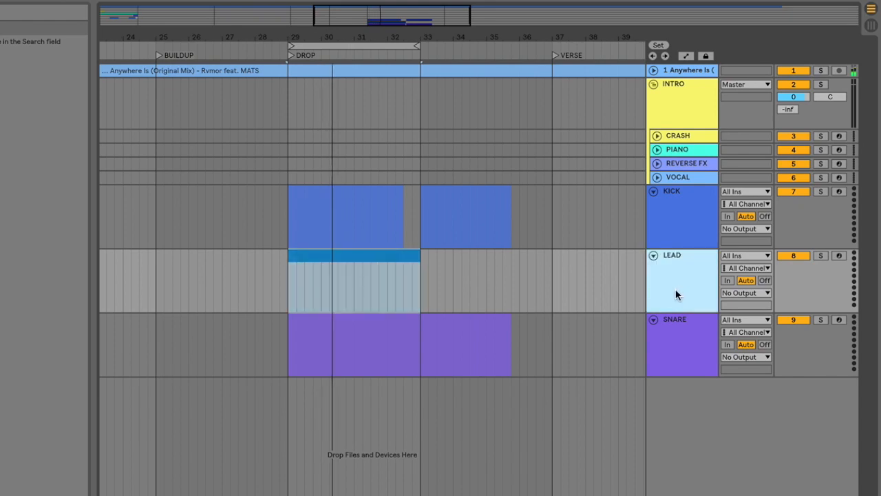
key("ctrl+shift+t")
left_click(675, 346)
key("ctrl+r")
type("B")
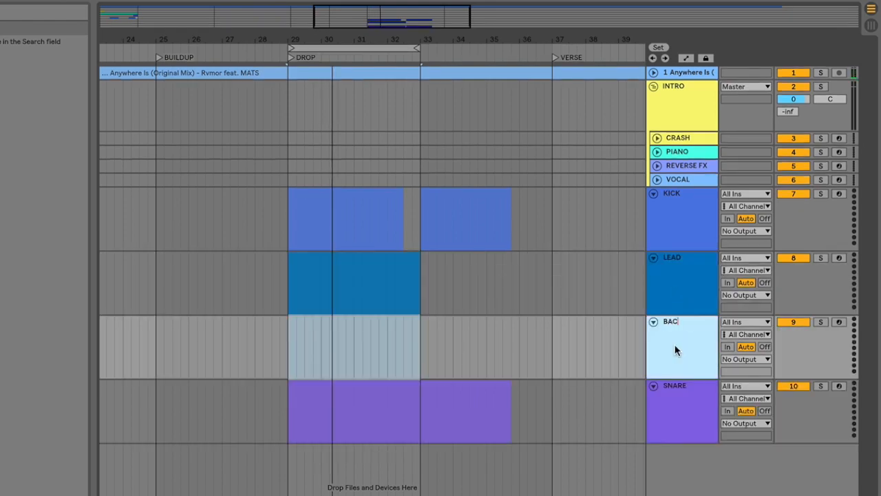
type("ACGROUND SYNTH")
key("Return")
left_click_drag(419, 337, 289, 352)
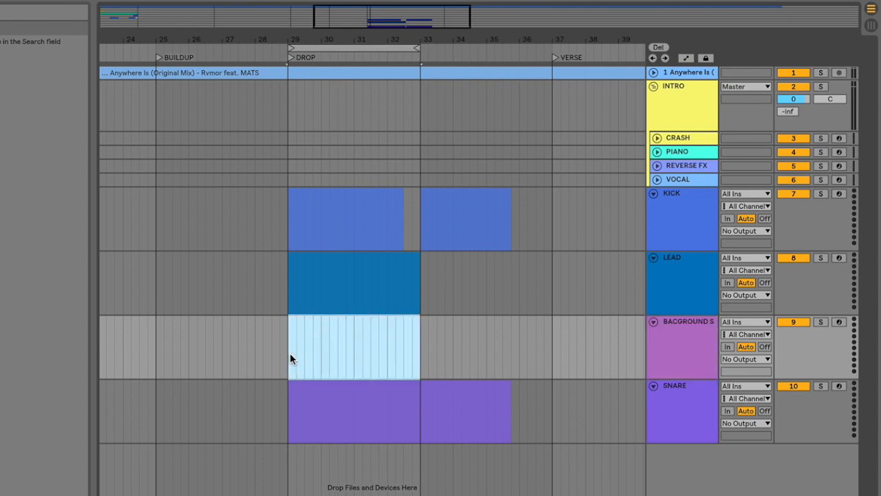
key("ctrl+shift+m")
Step: Add a MIDI track below BACGROUND SYNTH, play the drop, and mark the first fill with an empty clip over the last beat of bar 30
left_click(681, 340)
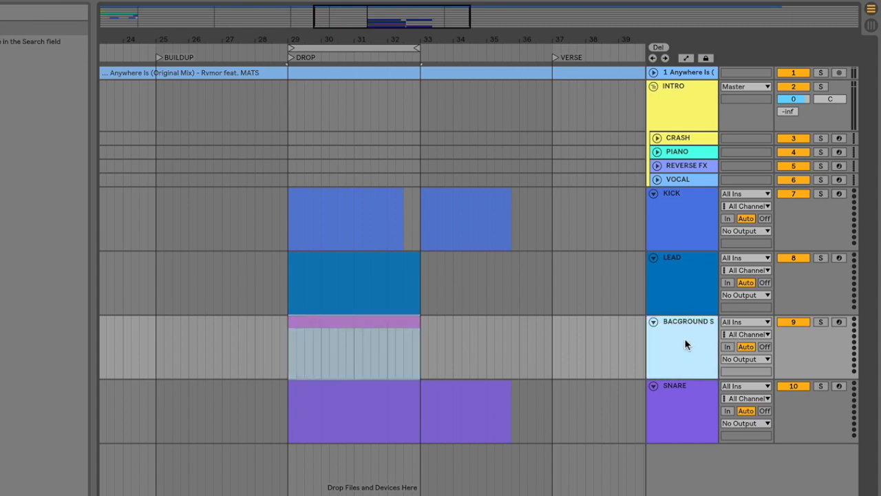
key("ctrl+shift+t")
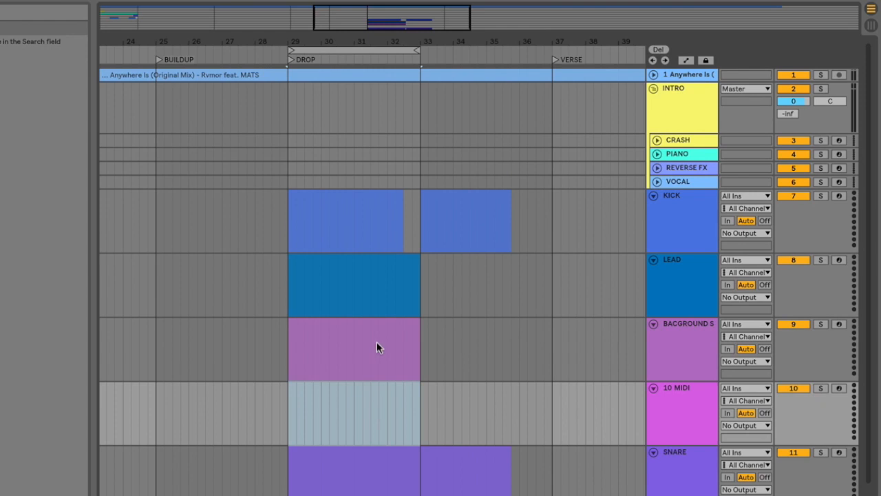
key("space")
key("plus")
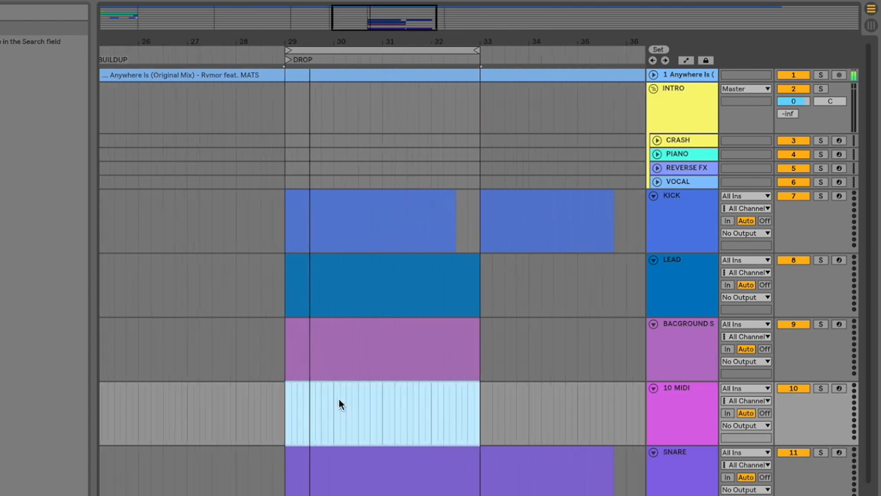
left_click(338, 403)
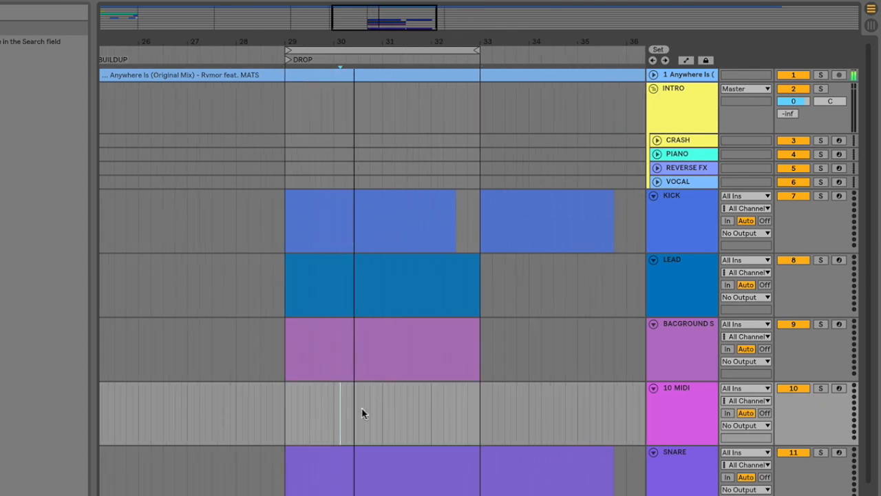
left_click_drag(370, 401, 383, 401)
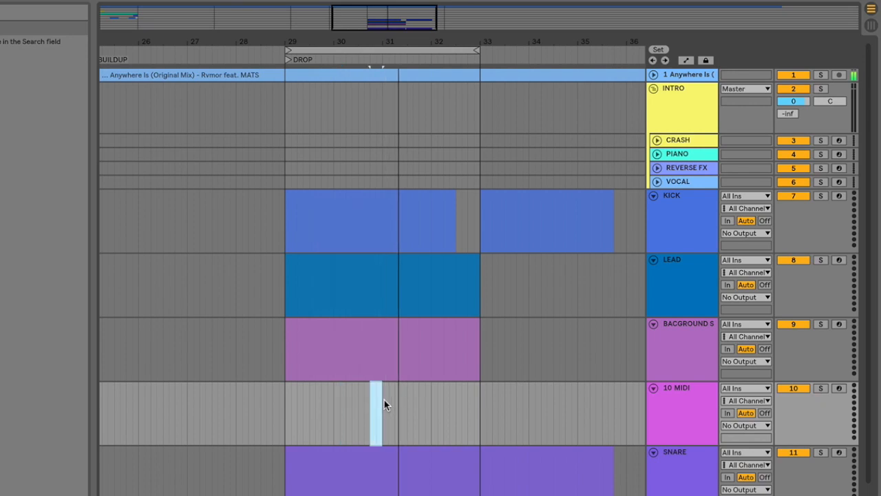
key("ctrl+shift+m")
key("ctrl+alt+l")
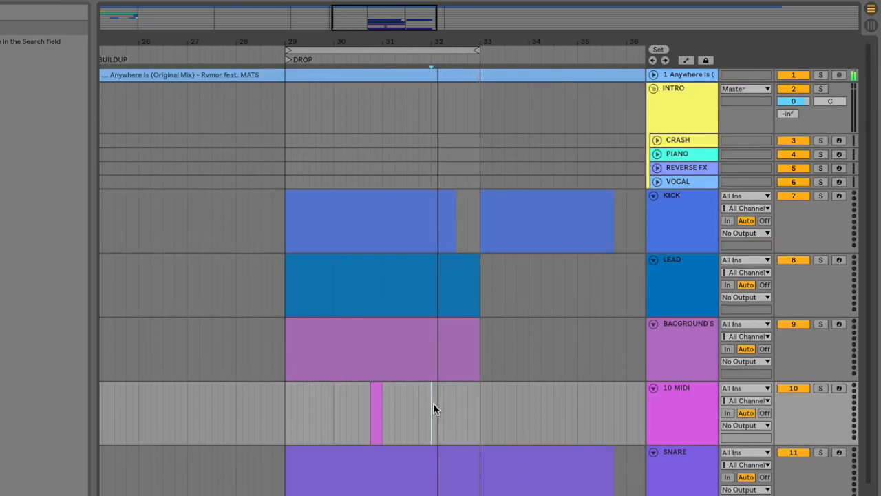
Step: Insert another empty clip from bar 32 to just past its middle and name the track SYNTH FILLS
left_click_drag(433, 406, 462, 405)
key("ctrl+shift+m")
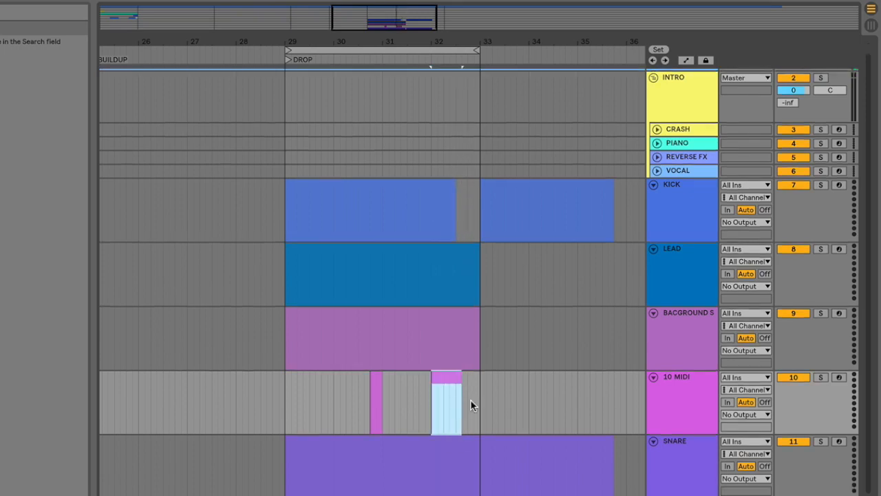
left_click(705, 392)
key("ctrl+r")
type("SYNTH")
key("Return")
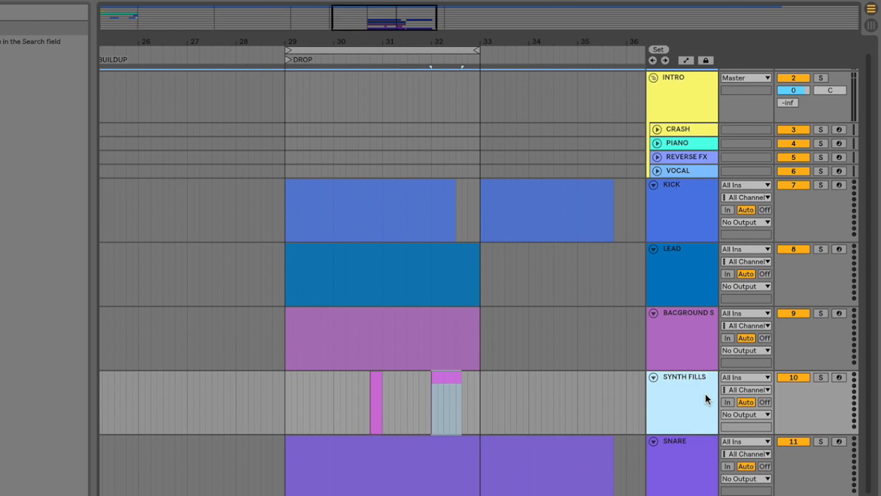
Step: Fold all tracks and group KICK through SNARE into a group named DROP
left_click(653, 251, "alt")
left_click(674, 102)
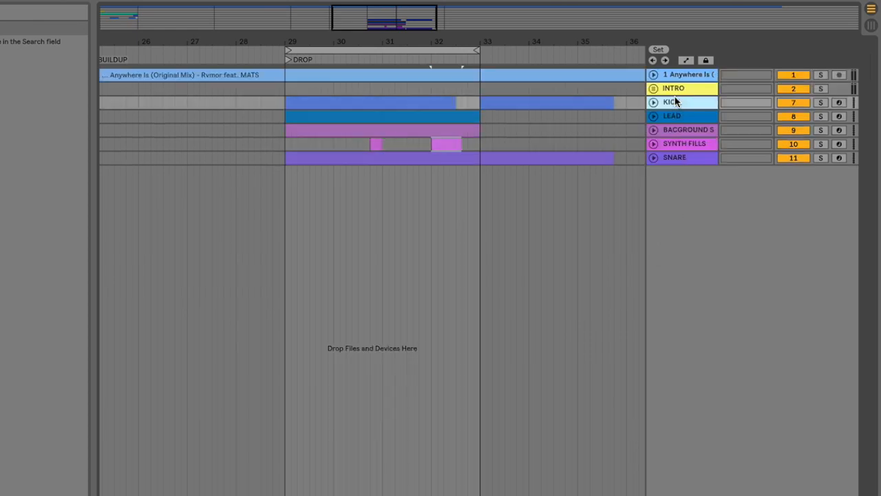
left_click(674, 157, "shift")
key("ctrl+g")
left_click(672, 130)
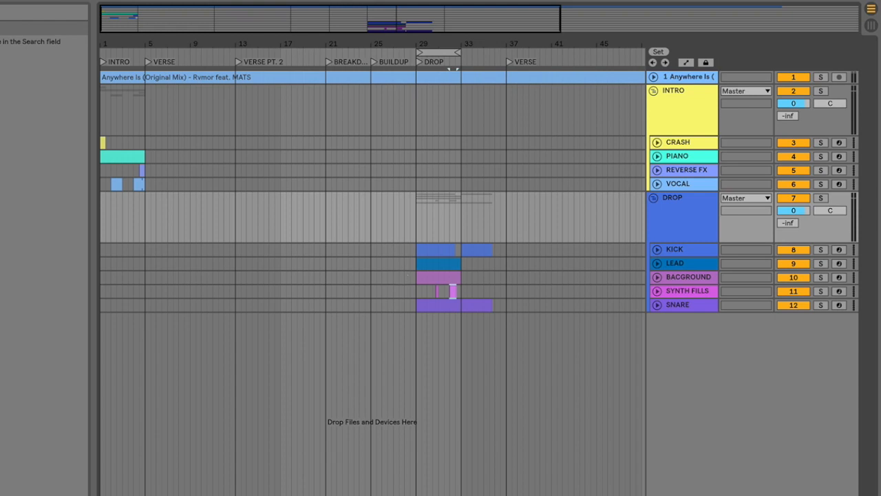
Step: Delete the Anywhere Is reference audio track and unfold the PIANO track in the INTRO group
left_click(683, 78)
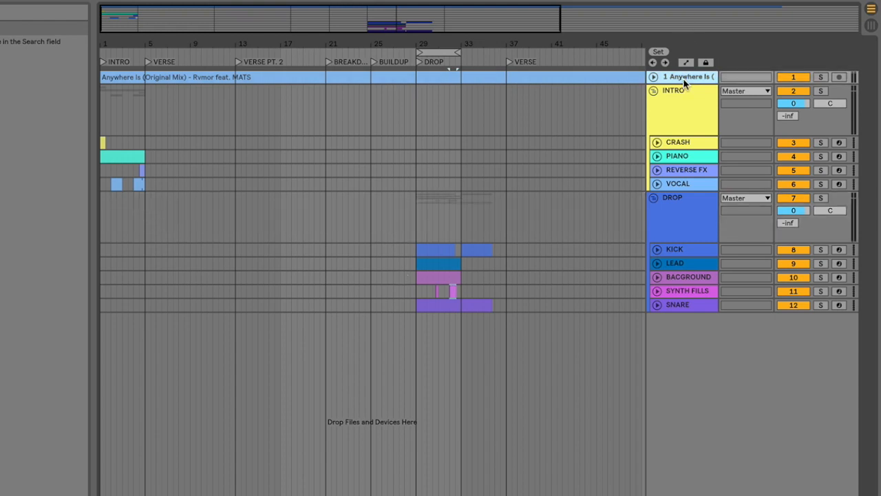
key("Delete")
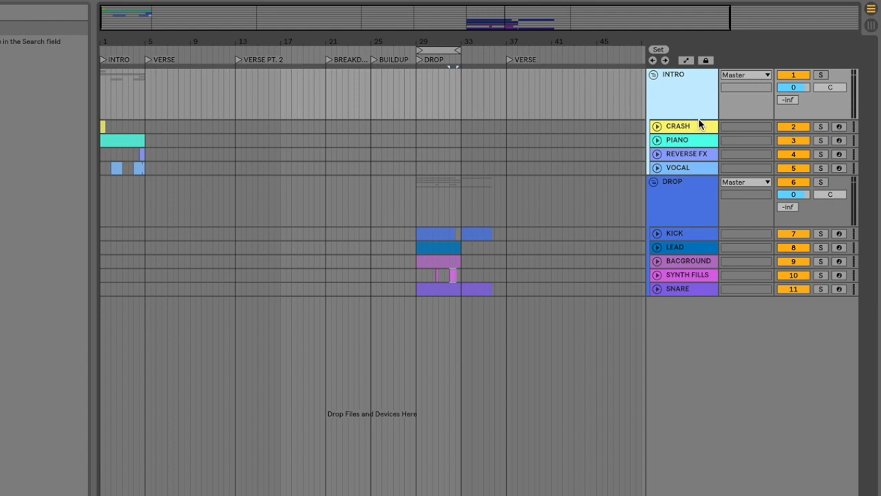
left_click(682, 138)
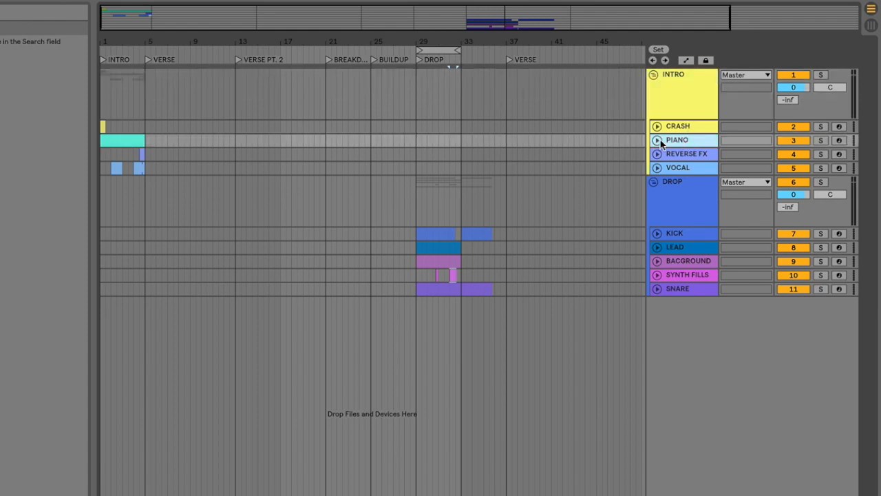
left_click(657, 140)
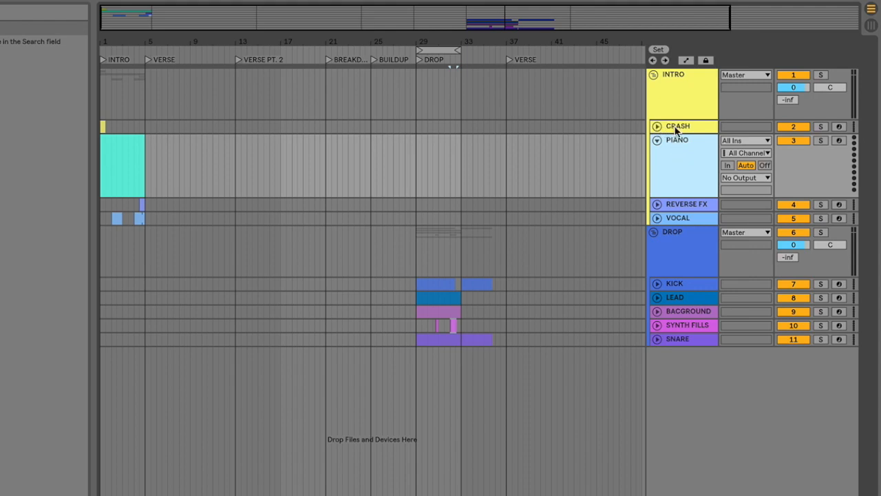
Step: Unfold the BACGROUND SYNTH and SYNTH FILLS tracks in the DROP group
left_click(678, 288)
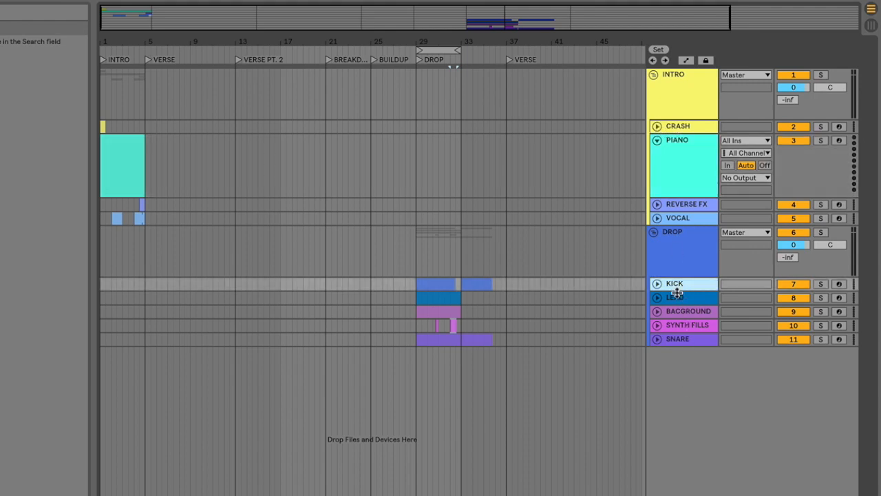
left_click(674, 298)
left_click(678, 311)
left_click(657, 311)
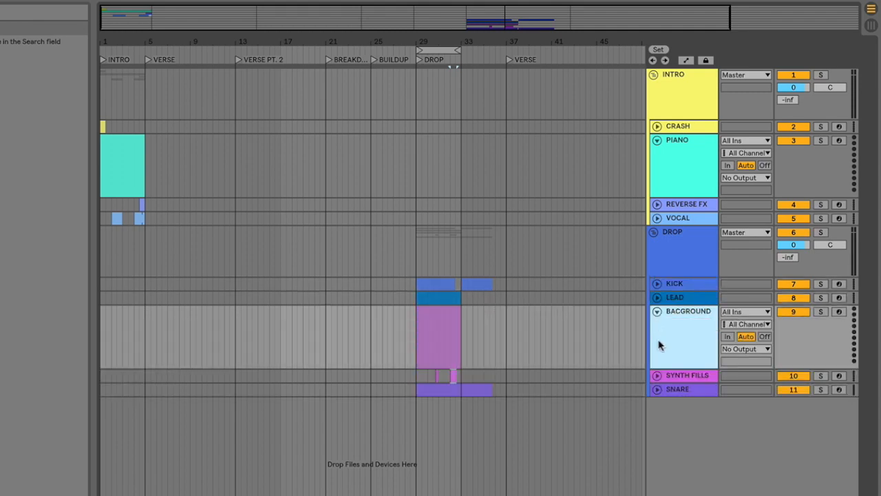
left_click(656, 375)
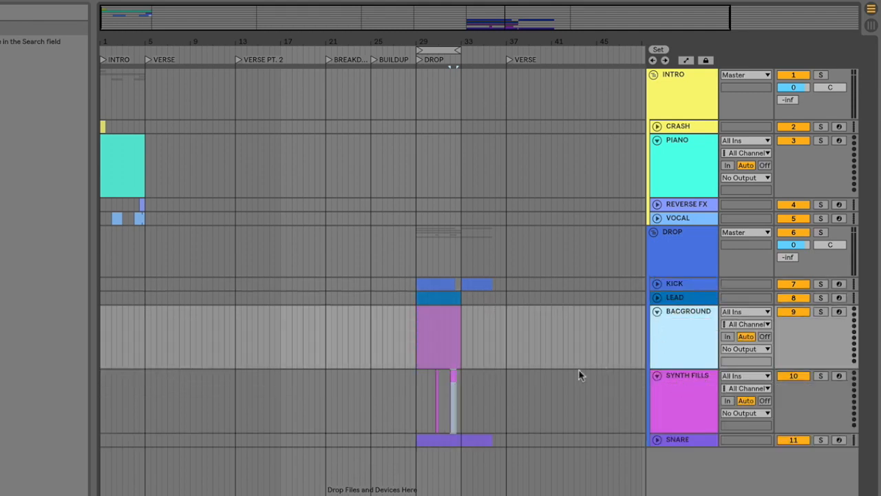
scroll(487, 350, "up", 4)
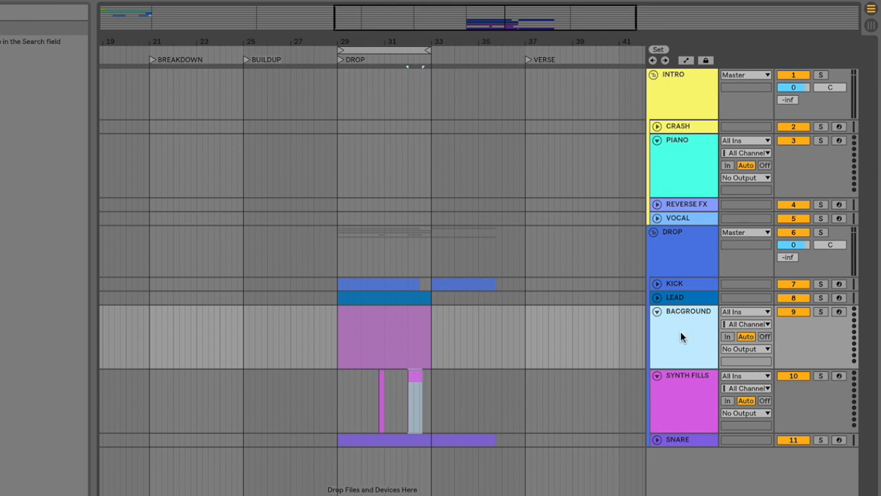
left_click(472, 353)
scroll(472, 353, "up", 2)
left_click(381, 378)
left_click_drag(382, 378, 365, 383)
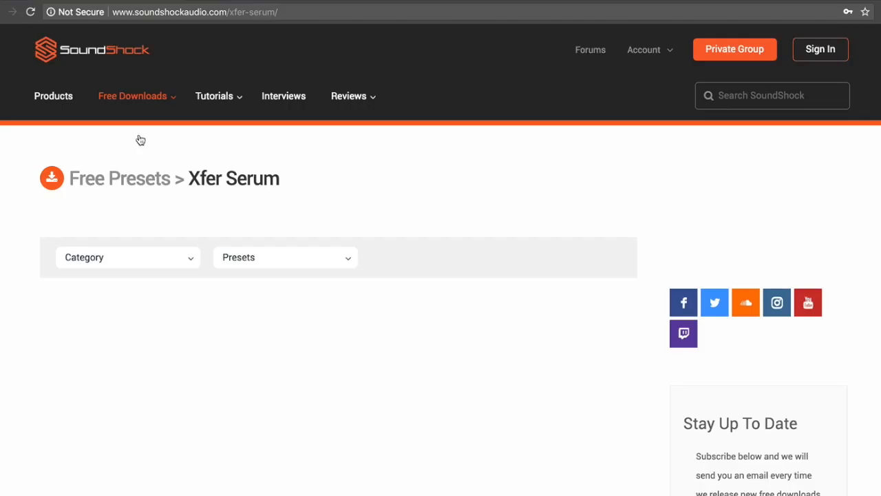
Step: Switch to the SoundShock website and look through its free Serum presets, Kontakt instruments, Future Bass samples, compressor plugins and tutorials
scroll(4, 173, "down", 2)
scroll(441, 275, "down", 1)
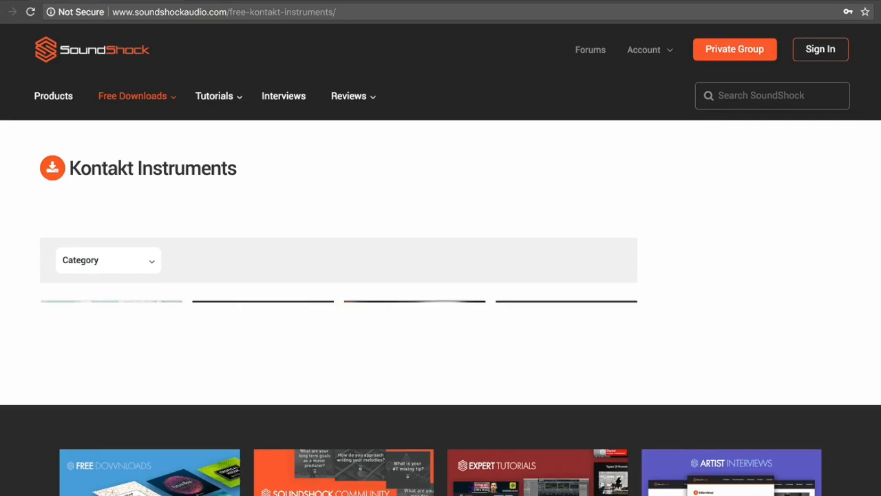
scroll(441, 275, "down", 3)
scroll(12, 285, "up", 2)
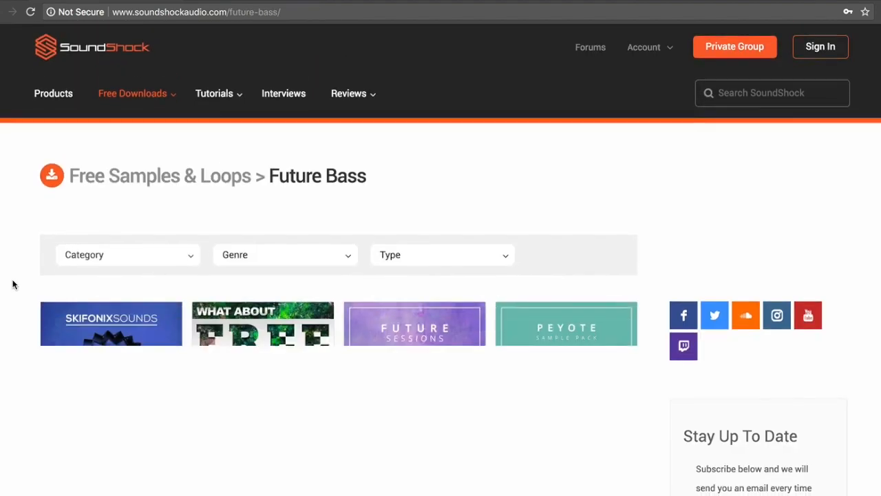
scroll(11, 285, "down", 3)
scroll(12, 285, "down", 4)
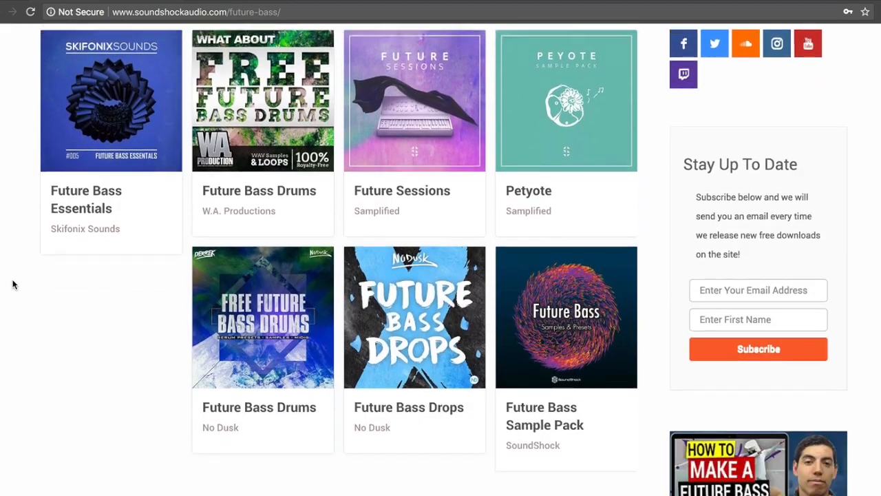
scroll(11, 285, "up", 6)
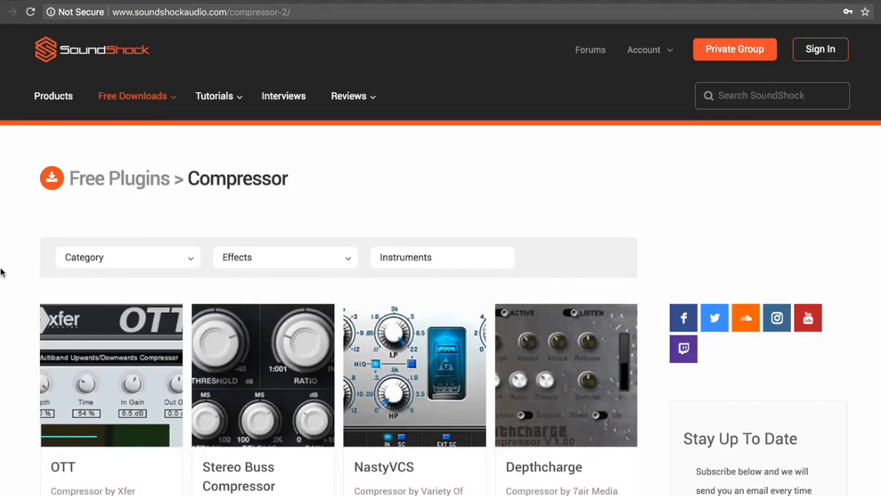
scroll(2, 272, "down", 1)
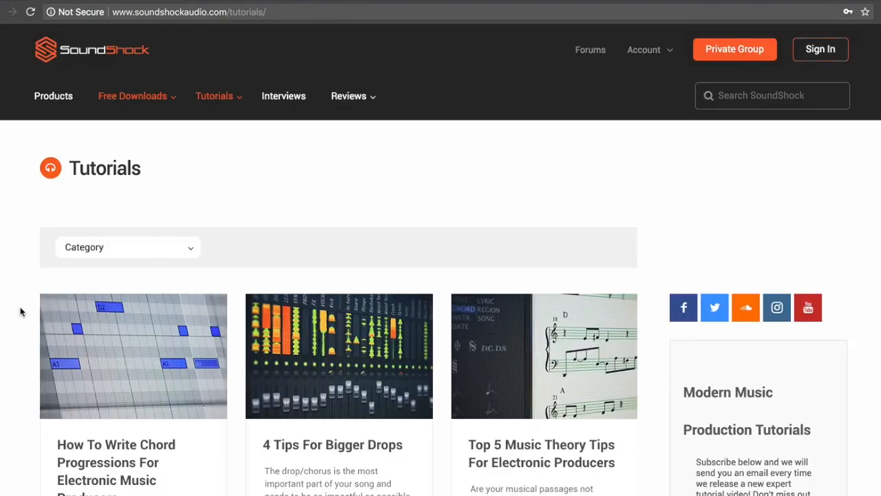
scroll(20, 309, "down", 4)
scroll(20, 309, "down", 2)
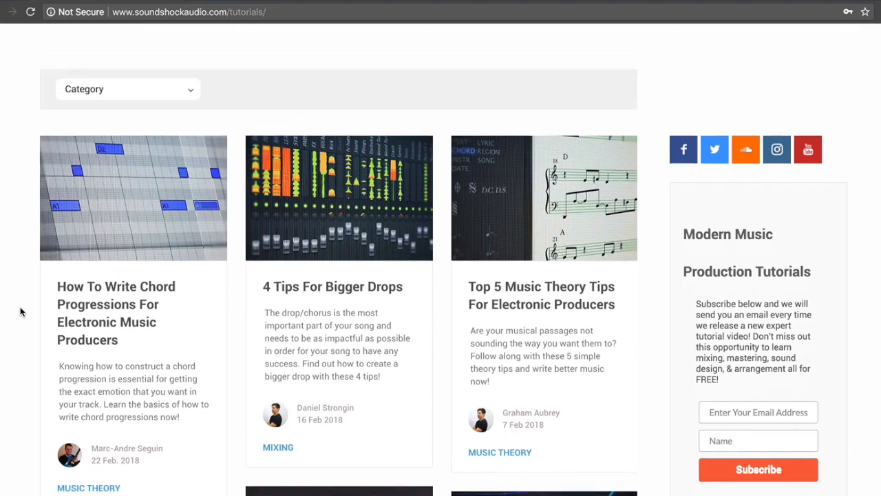